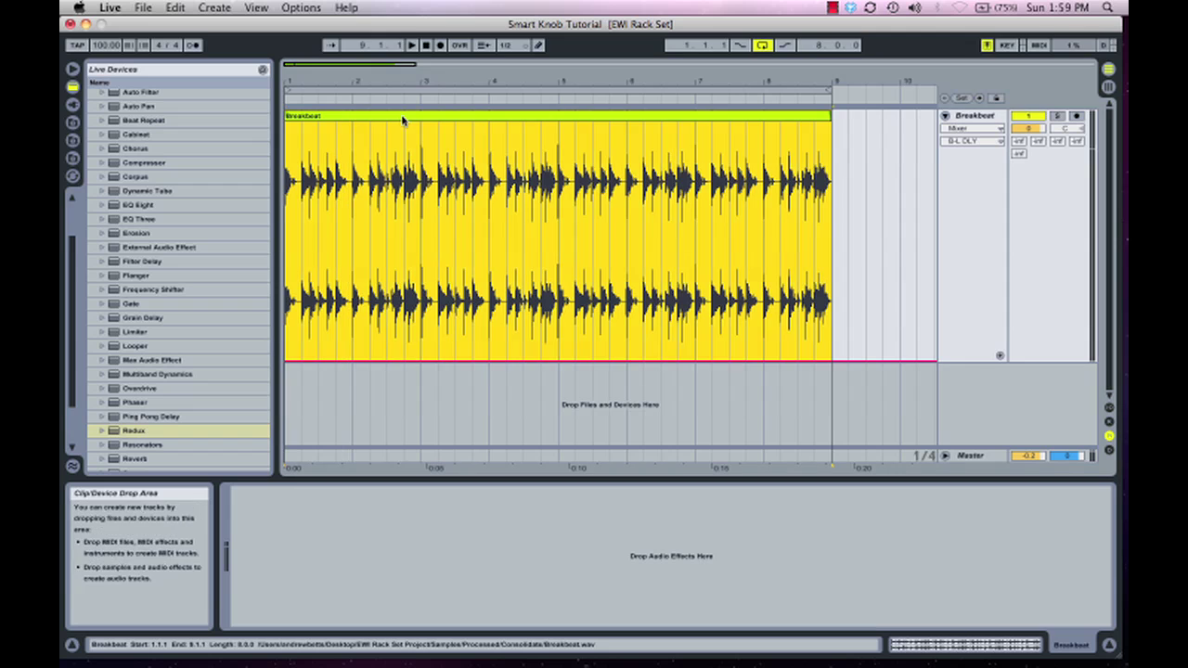
# Step: Add an empty Audio Effect Rack from the Audio Effects folder to the Breakbeat track, and delete it
pyautogui.scroll(3, 137, 318)
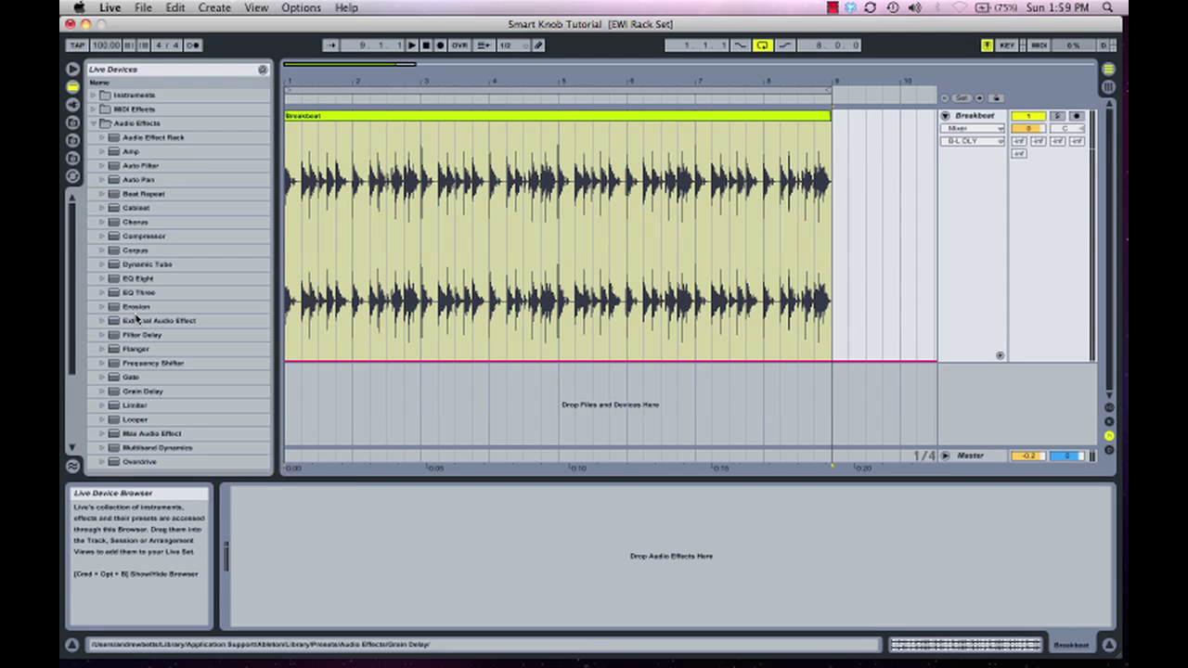
pyautogui.click(74, 89)
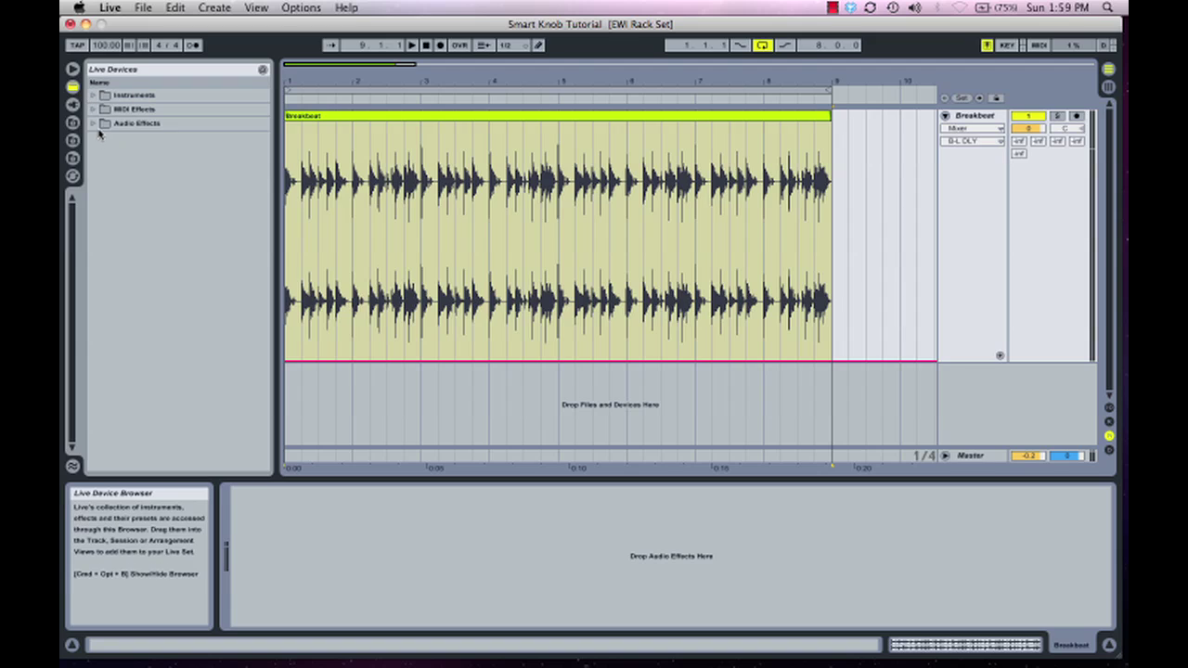
pyautogui.click(93, 124)
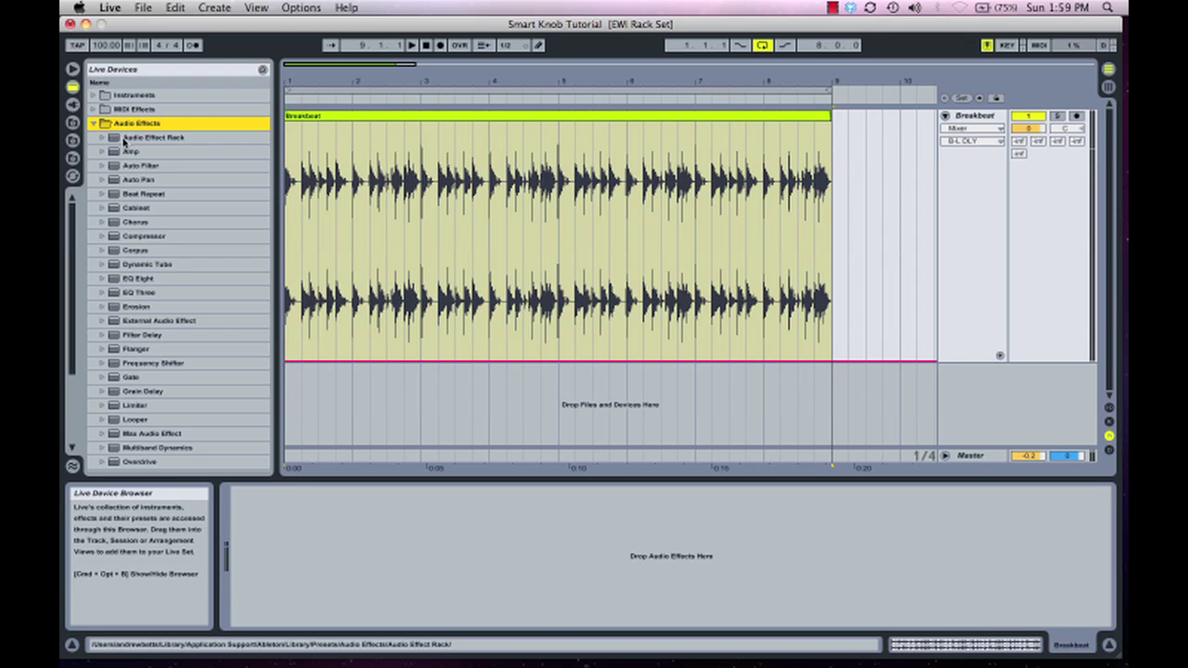
pyautogui.click(115, 138)
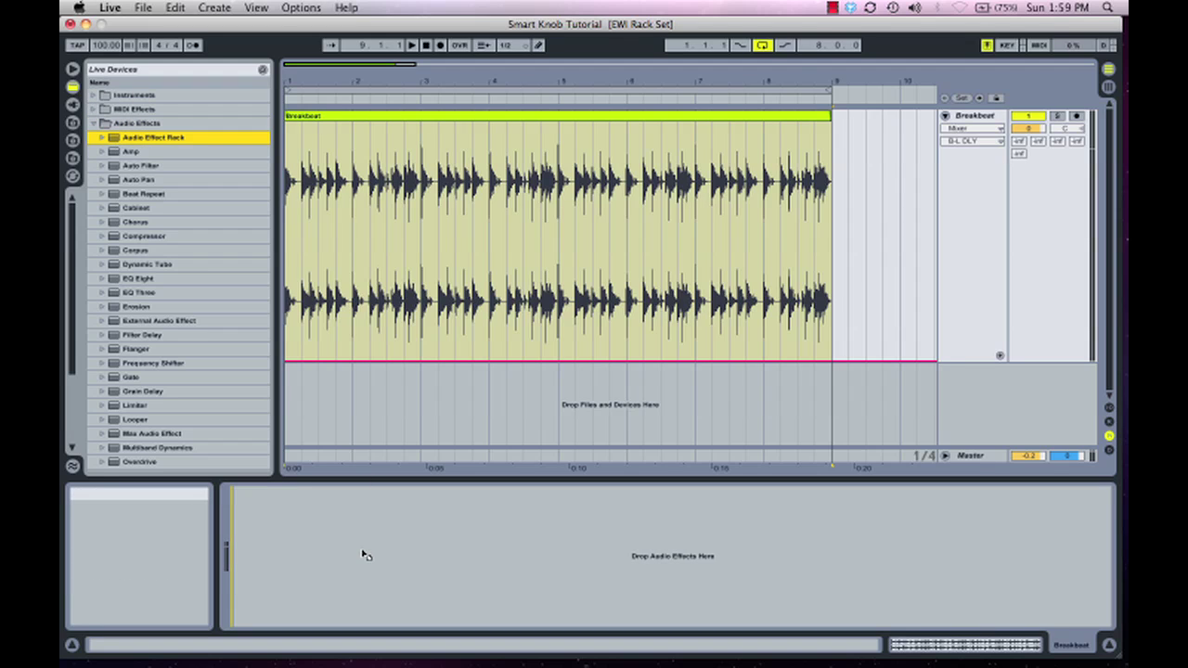
pyautogui.moveTo(366, 554); pyautogui.dragTo(361, 548)
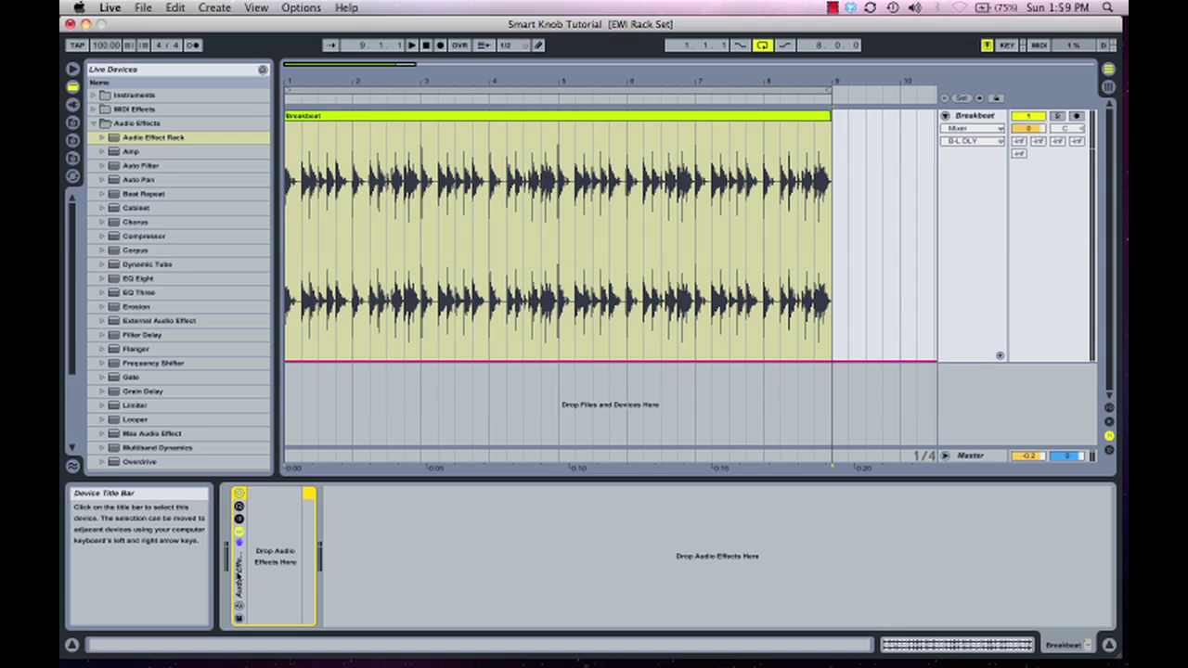
pyautogui.press('Delete')
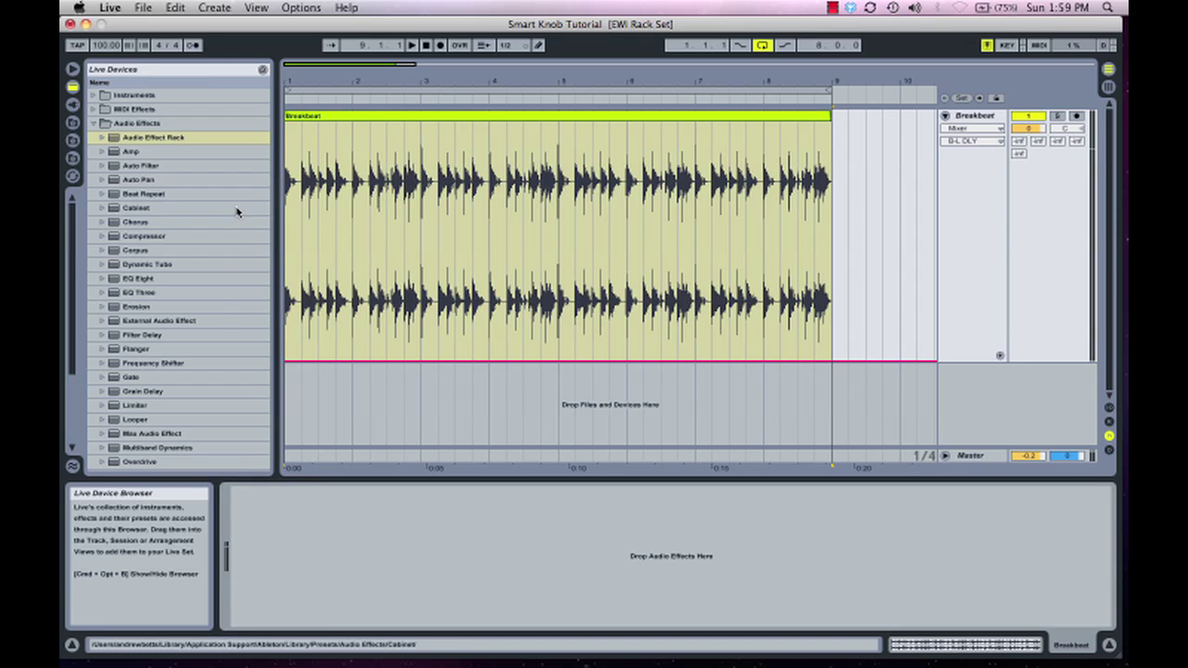
# Step: Add an Auto Filter to the Breakbeat track and group it into an Audio Effect Rack, checking its chain list
pyautogui.moveTo(119, 169); pyautogui.dragTo(300, 547)
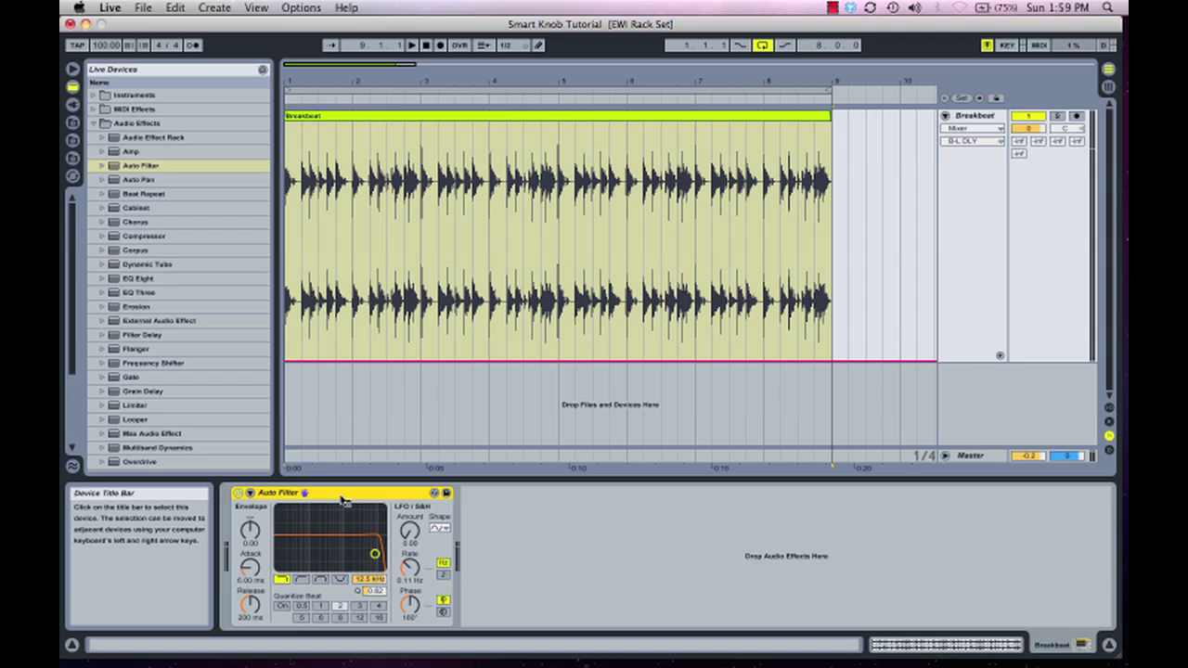
pyautogui.rightClick(342, 501)
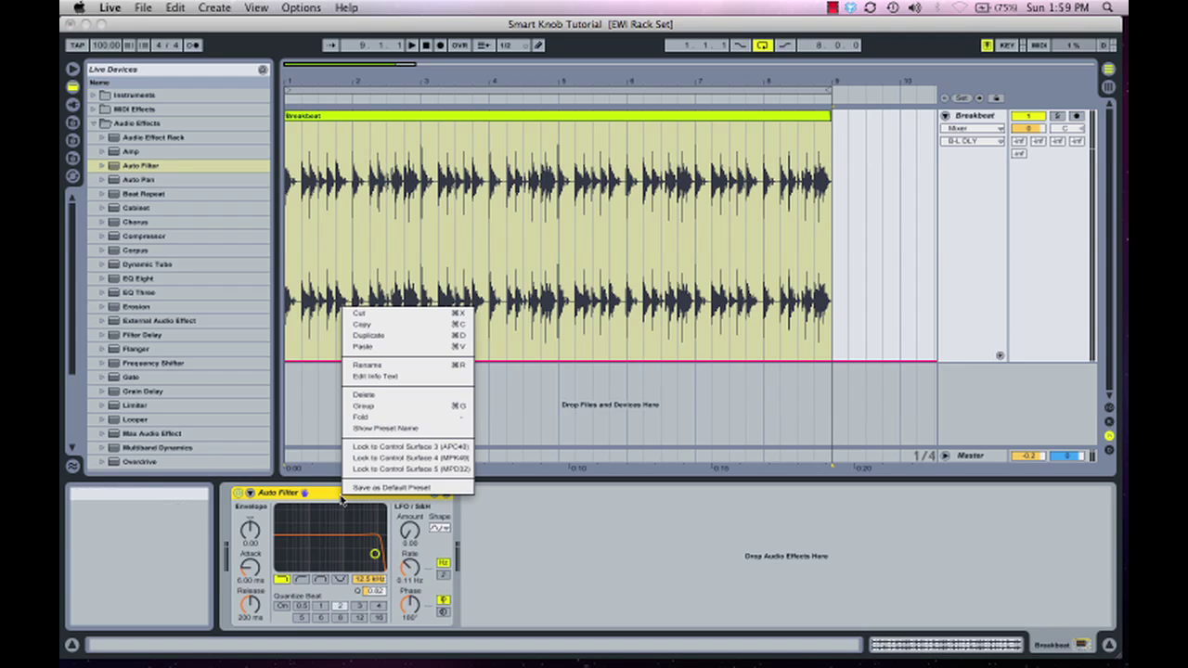
pyautogui.click(418, 409)
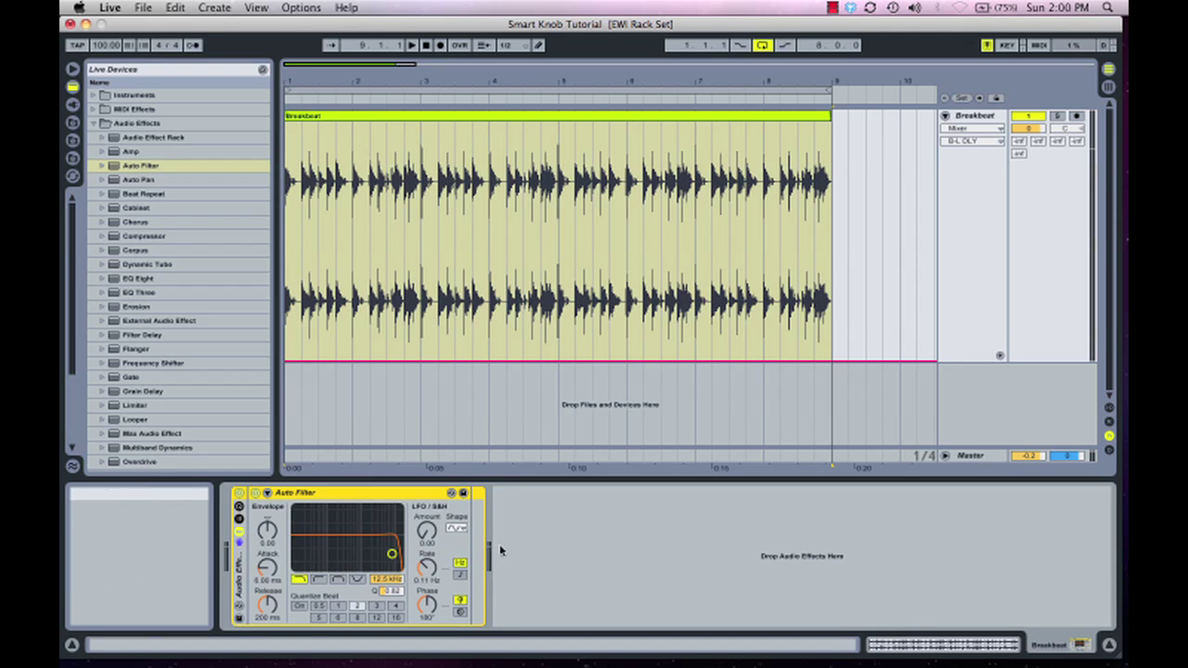
pyautogui.click(239, 519)
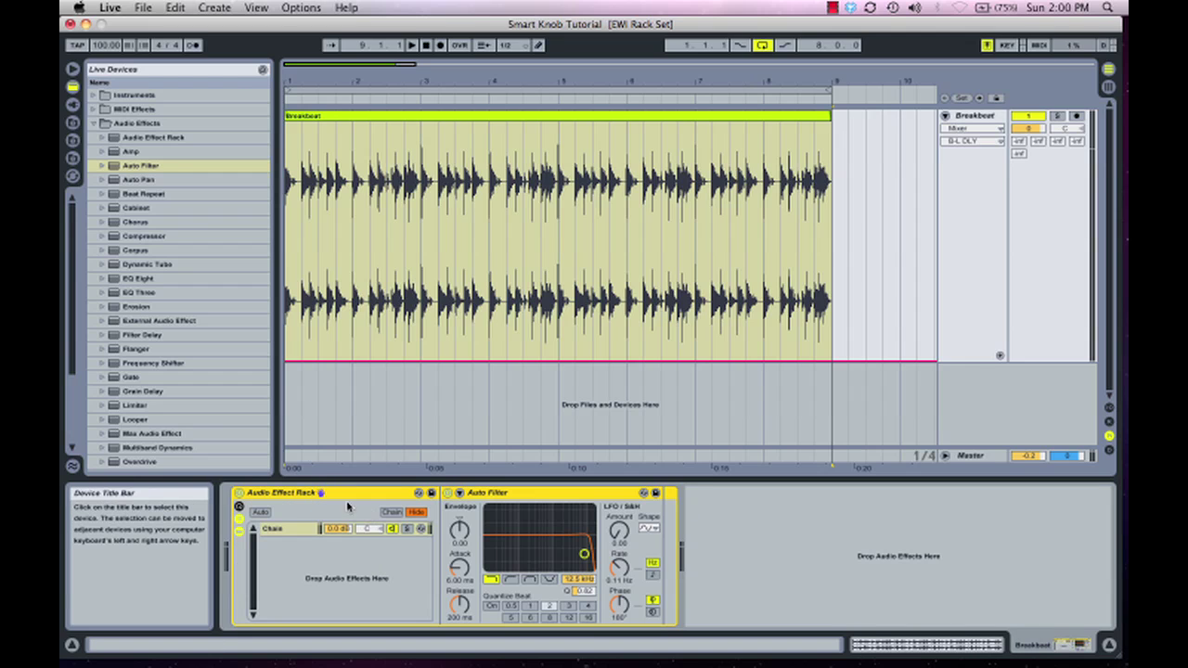
pyautogui.click(238, 519)
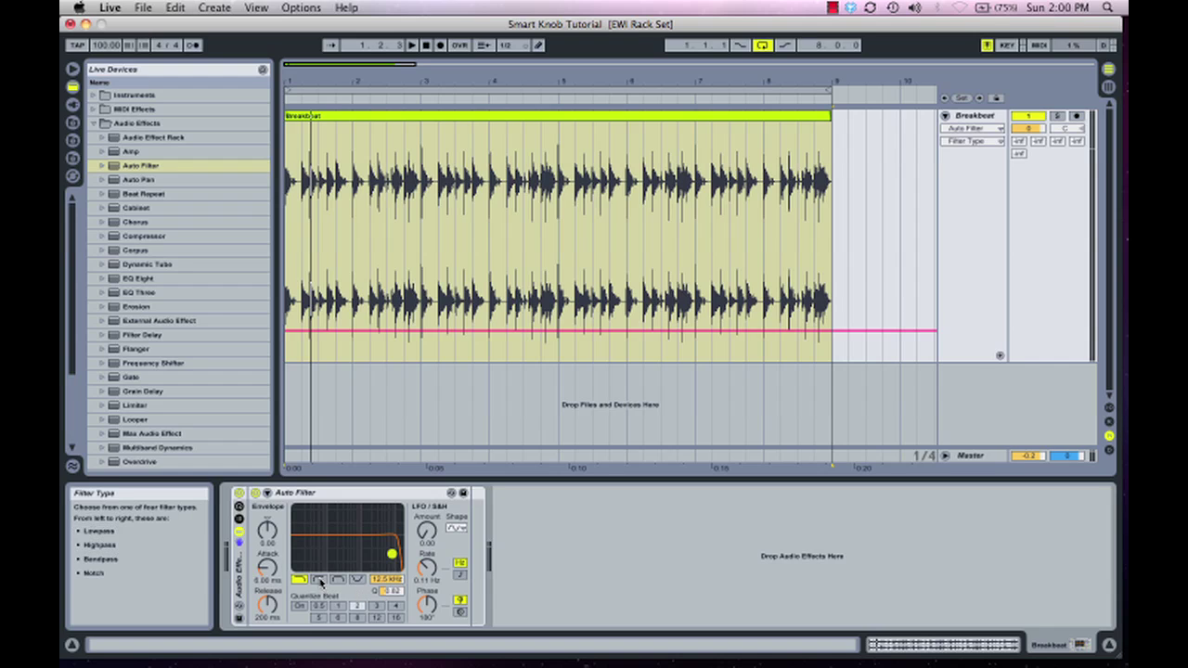
# Step: Switch the Auto Filter to highpass with a cutoff of about 321 Hz and a Q of about 2.09
pyautogui.click(318, 579)
pyautogui.moveTo(392, 554); pyautogui.dragTo(334, 525)
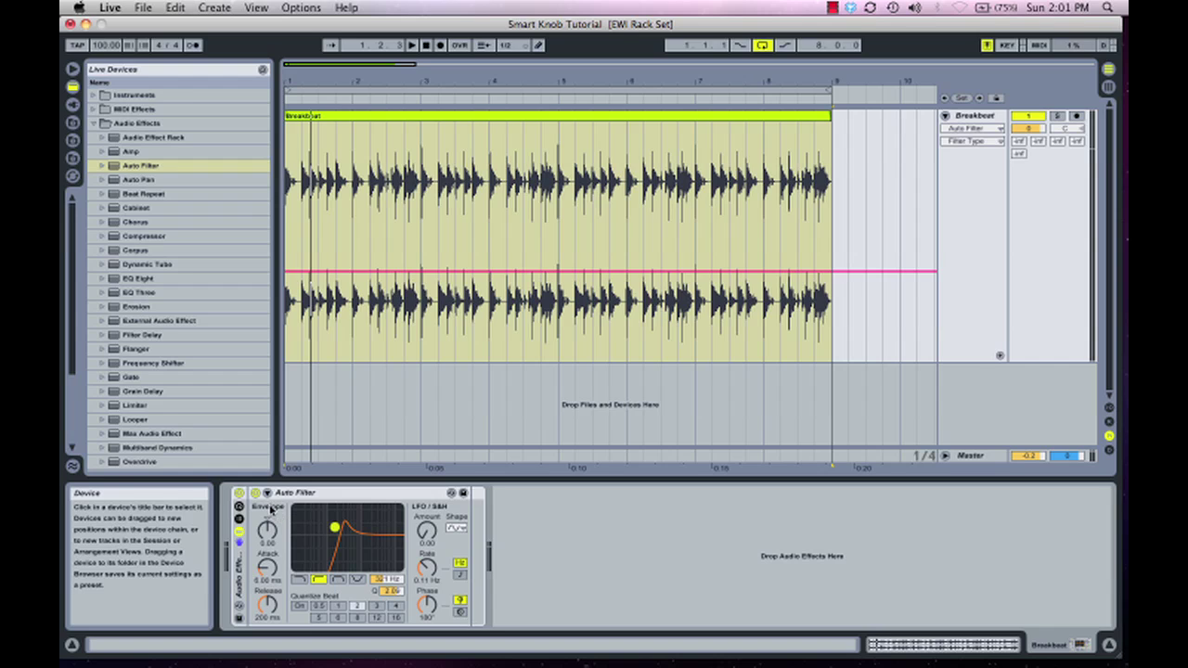
# Step: Enable the Auto Filter's sidechain and choose Breakbeat as its audio source
pyautogui.click(269, 494)
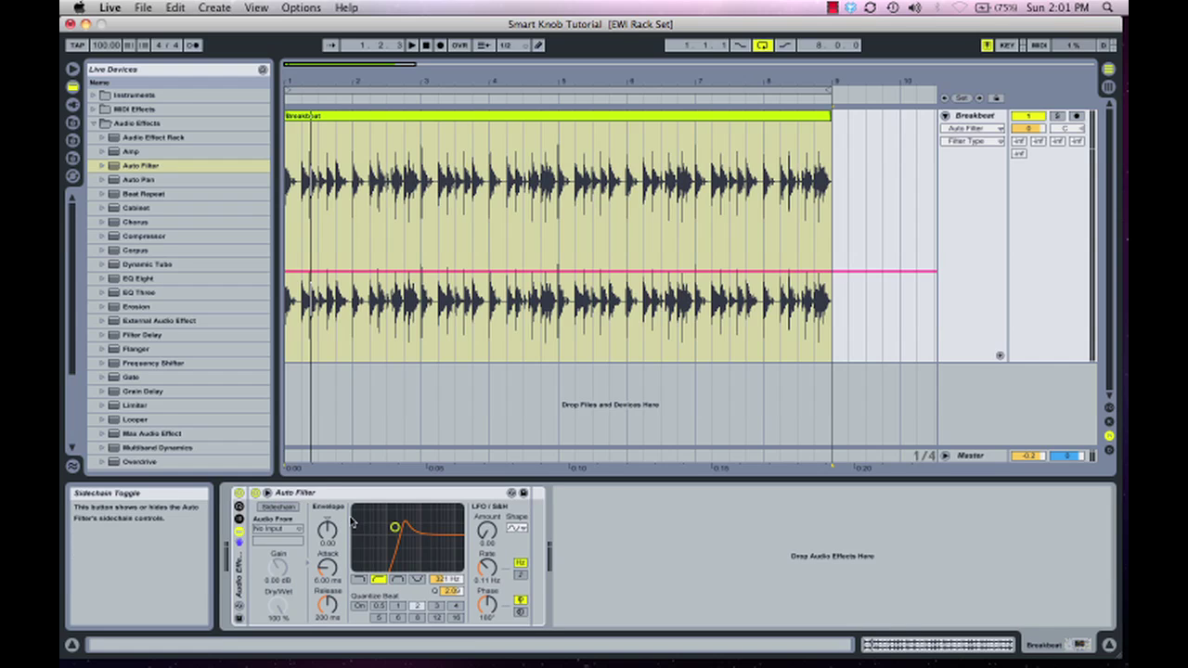
pyautogui.click(268, 494)
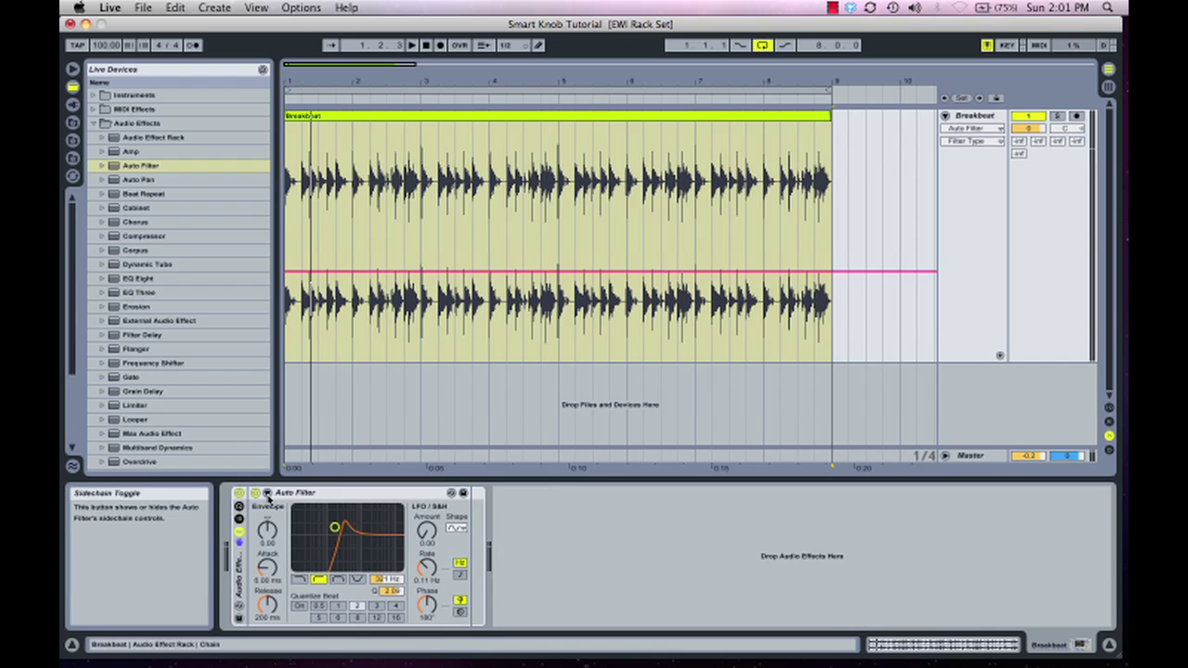
pyautogui.click(268, 493)
pyautogui.click(280, 507)
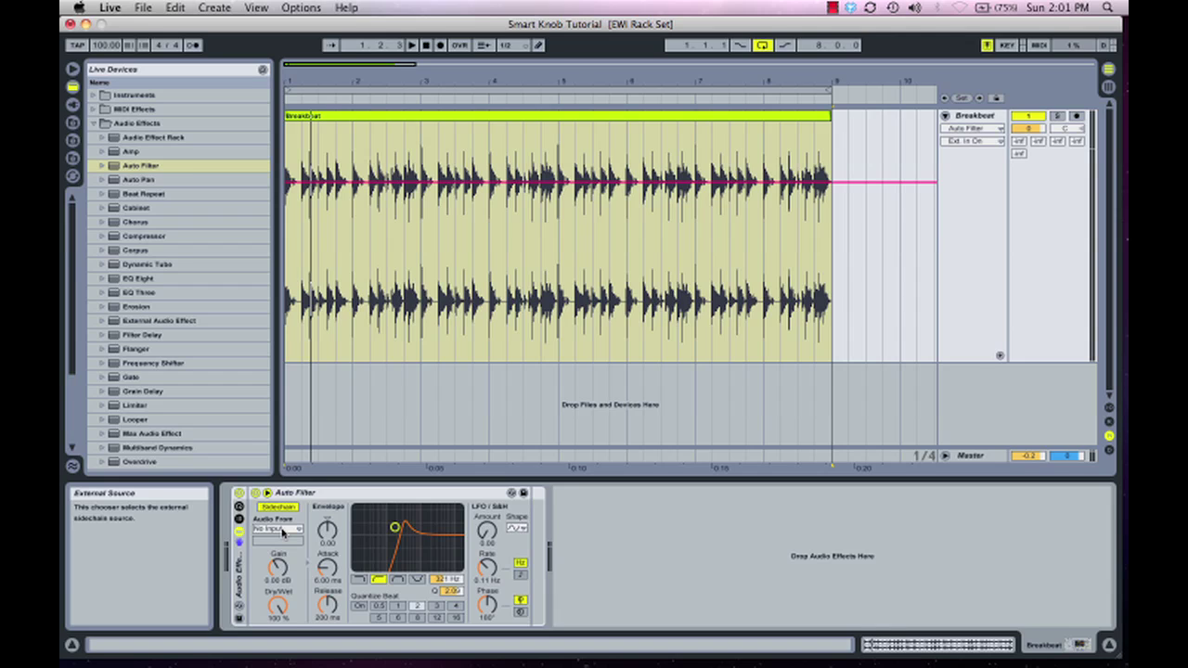
pyautogui.click(283, 530)
pyautogui.click(283, 541)
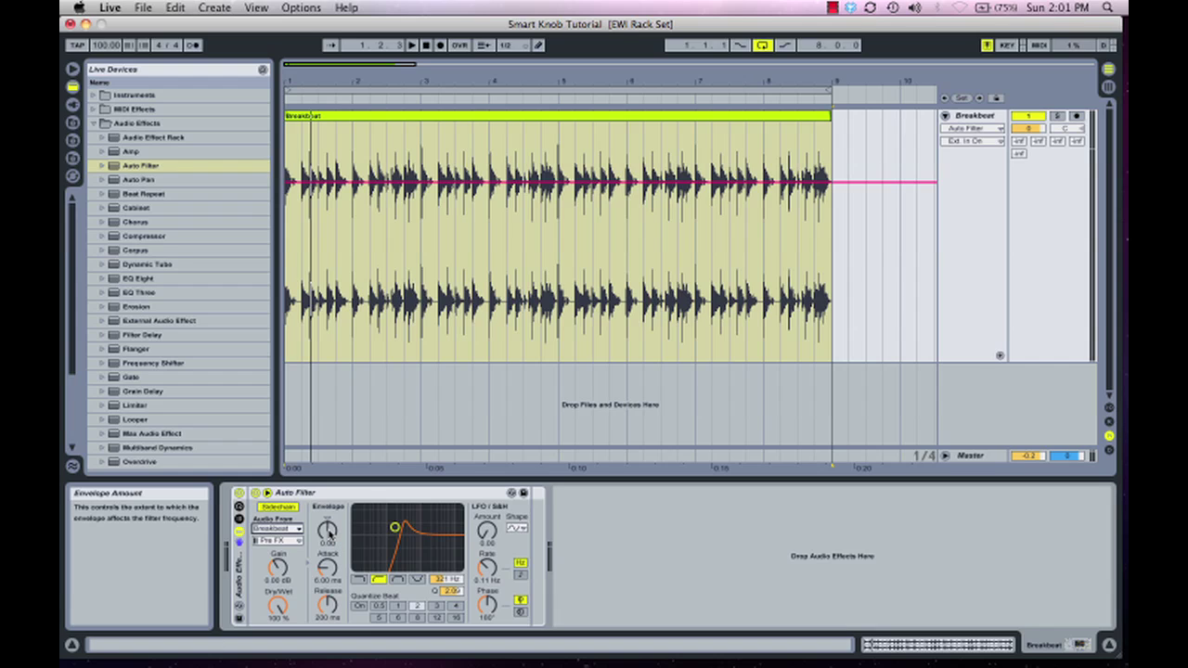
# Step: Set the Auto Filter's envelope amount to 127 and its cutoff to about 230 Hz, auditioning the beat
pyautogui.moveTo(327, 531); pyautogui.dragTo(327, 501)
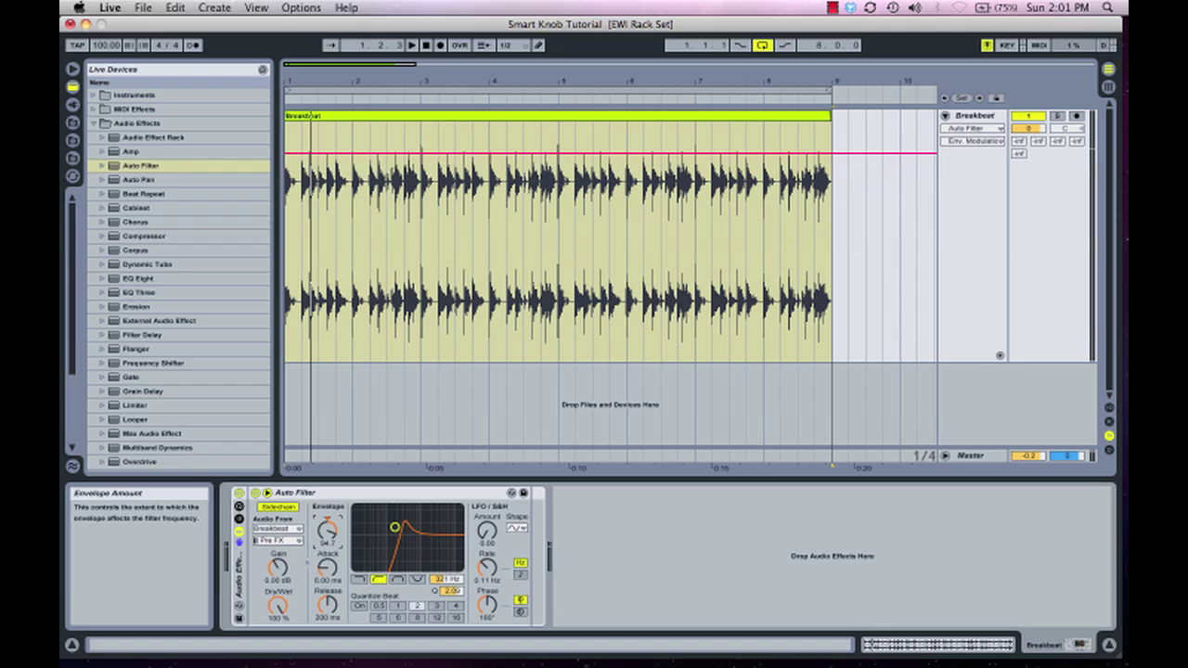
pyautogui.press('space')
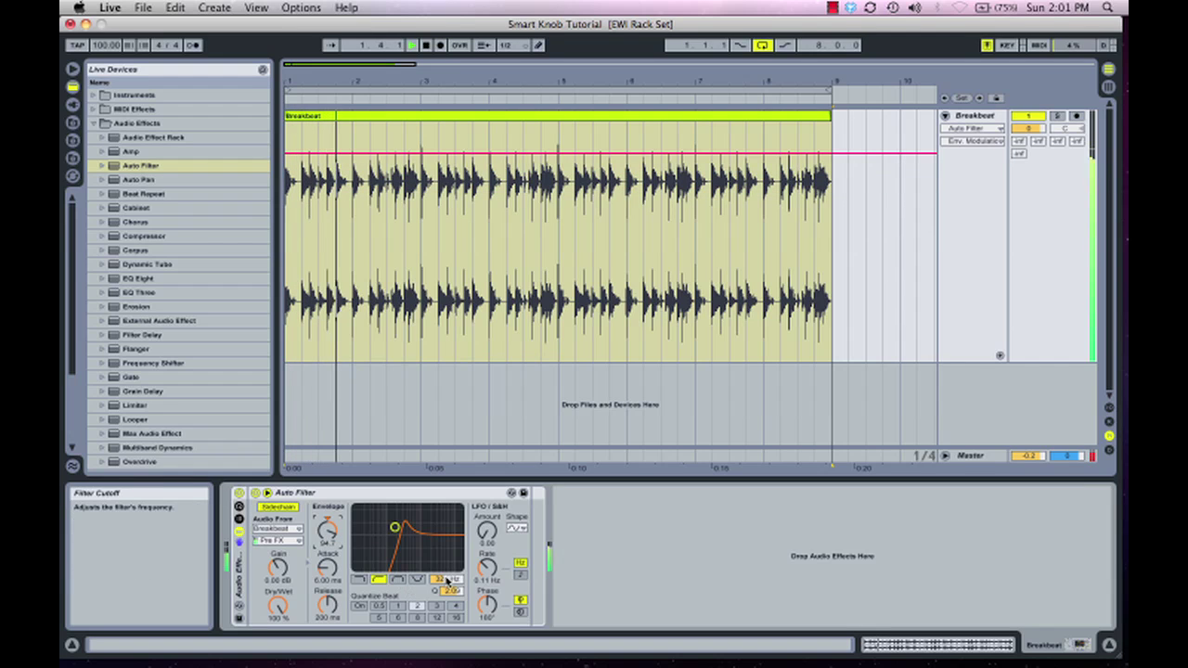
pyautogui.moveTo(446, 579)
pyautogui.mouseDown()
pyautogui.moveTo(446, 596)
pyautogui.moveTo(446, 557)
pyautogui.moveTo(447, 588)
pyautogui.mouseUp()
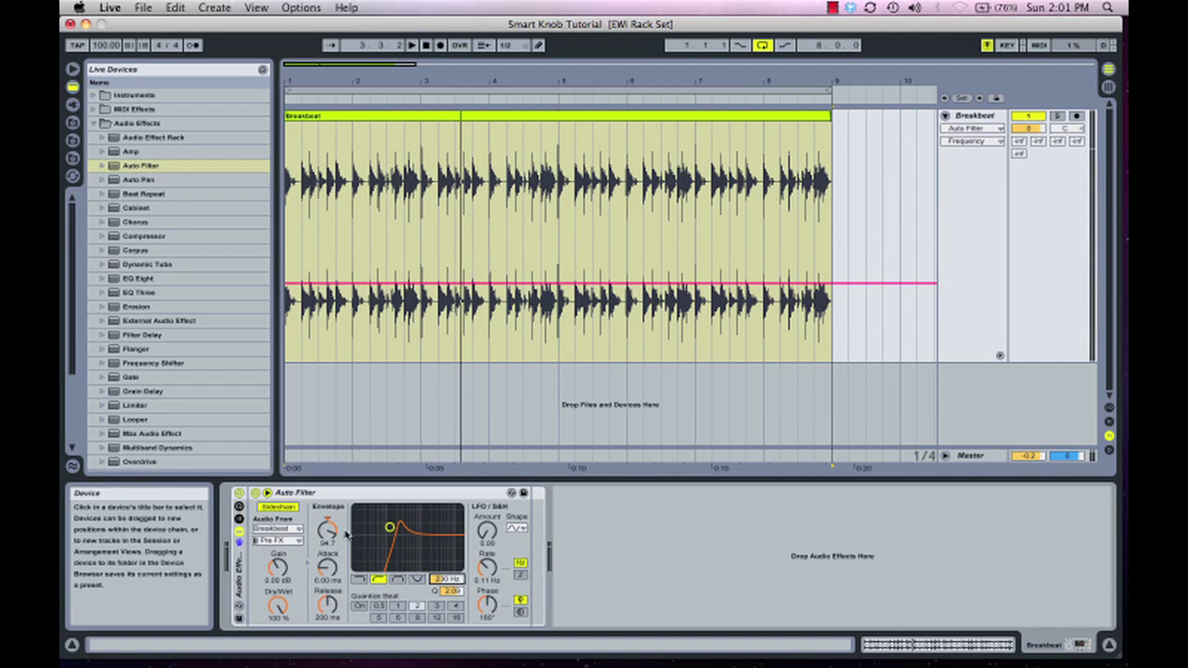
pyautogui.moveTo(326, 530); pyautogui.dragTo(327, 506)
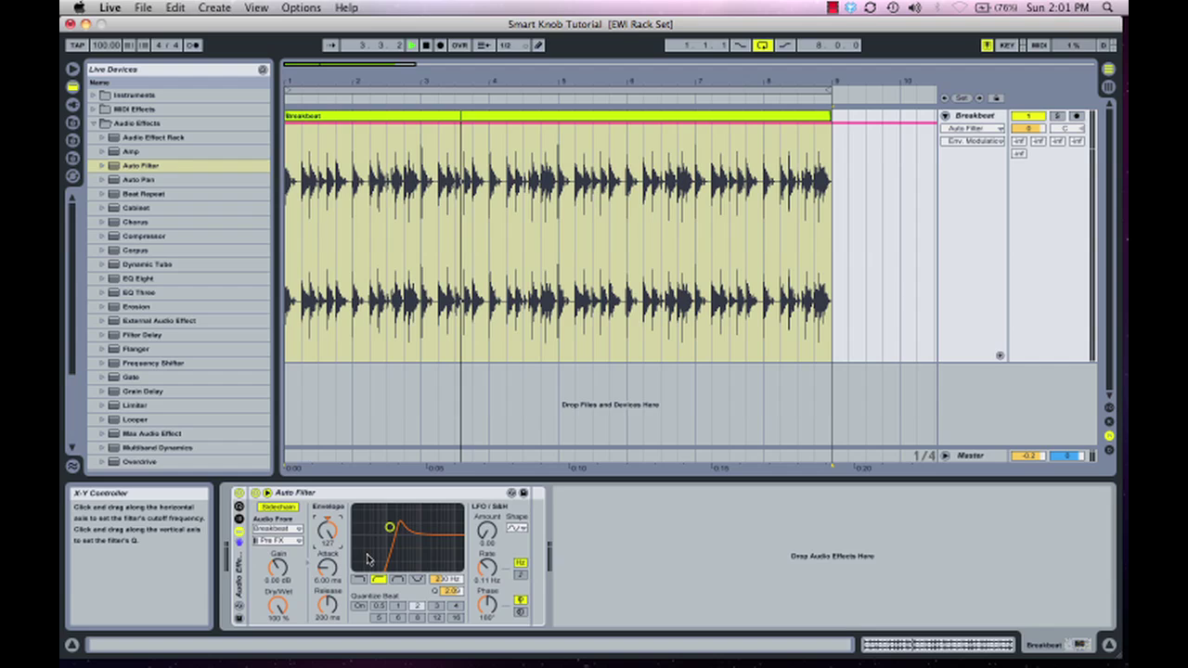
pyautogui.press('space')
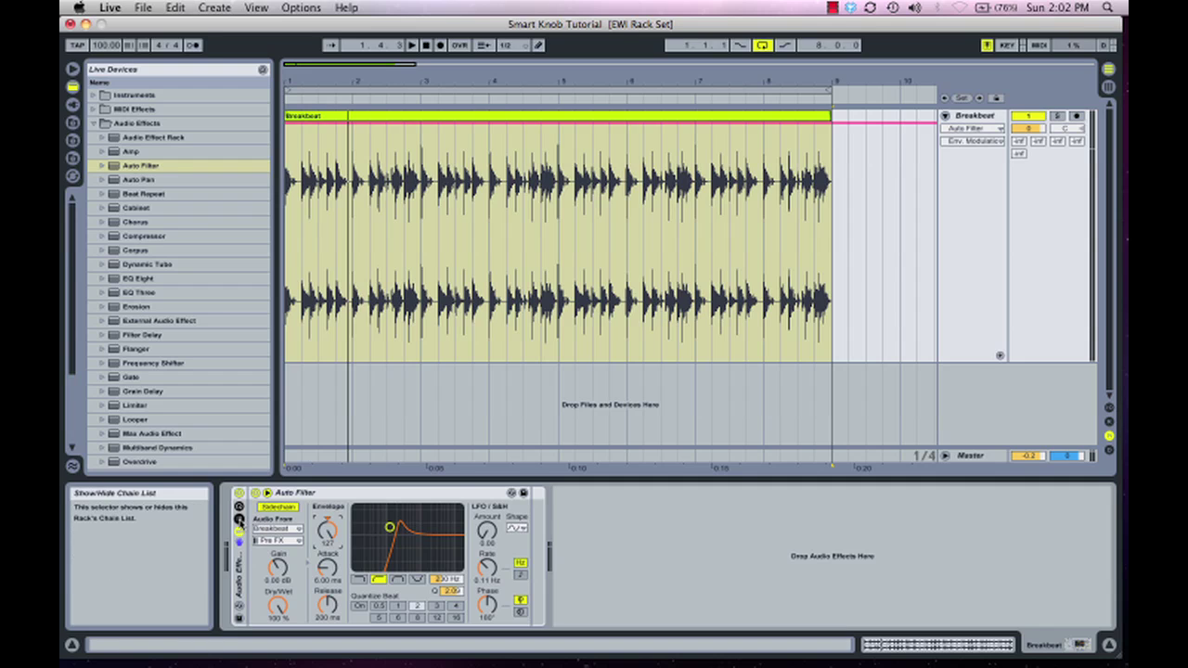
# Step: Create a second chain in the rack containing a Gate followed by an Erosion effect
pyautogui.click(238, 520)
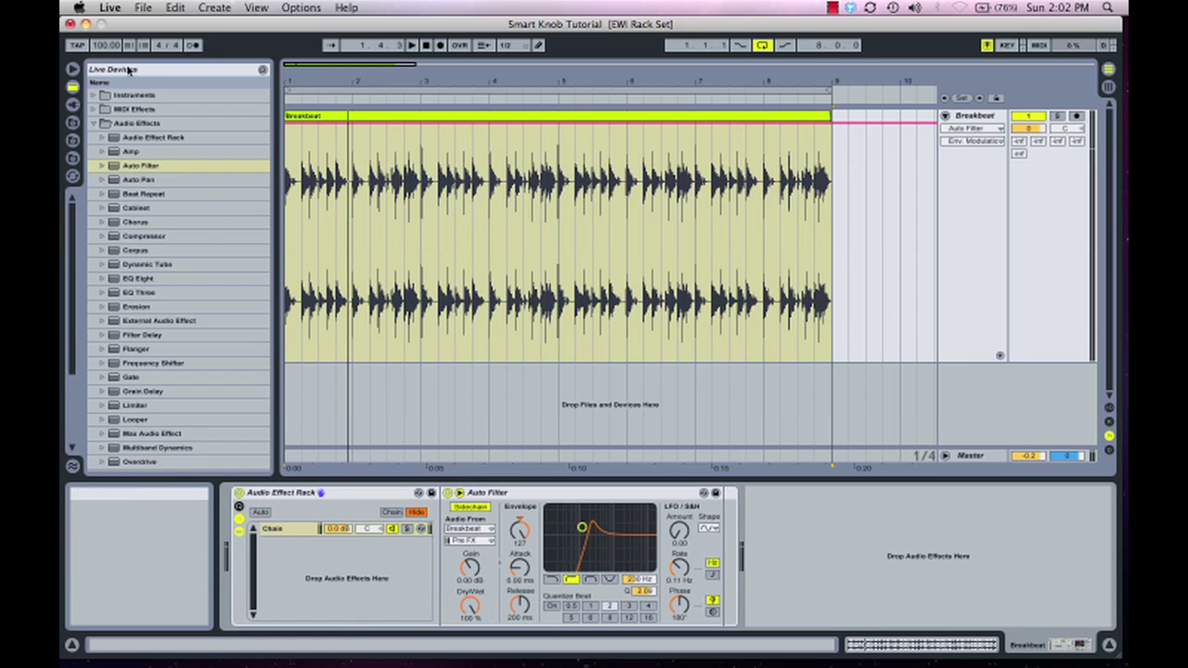
pyautogui.moveTo(111, 377); pyautogui.dragTo(287, 575)
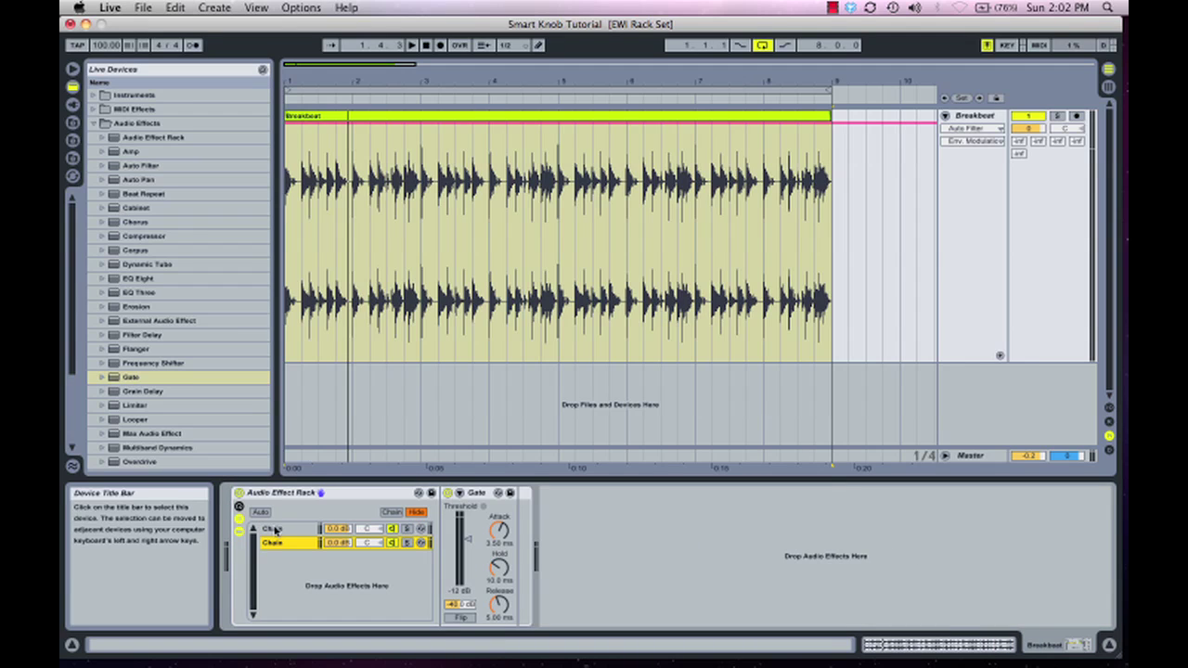
pyautogui.click(117, 307)
pyautogui.moveTo(321, 489); pyautogui.dragTo(283, 545)
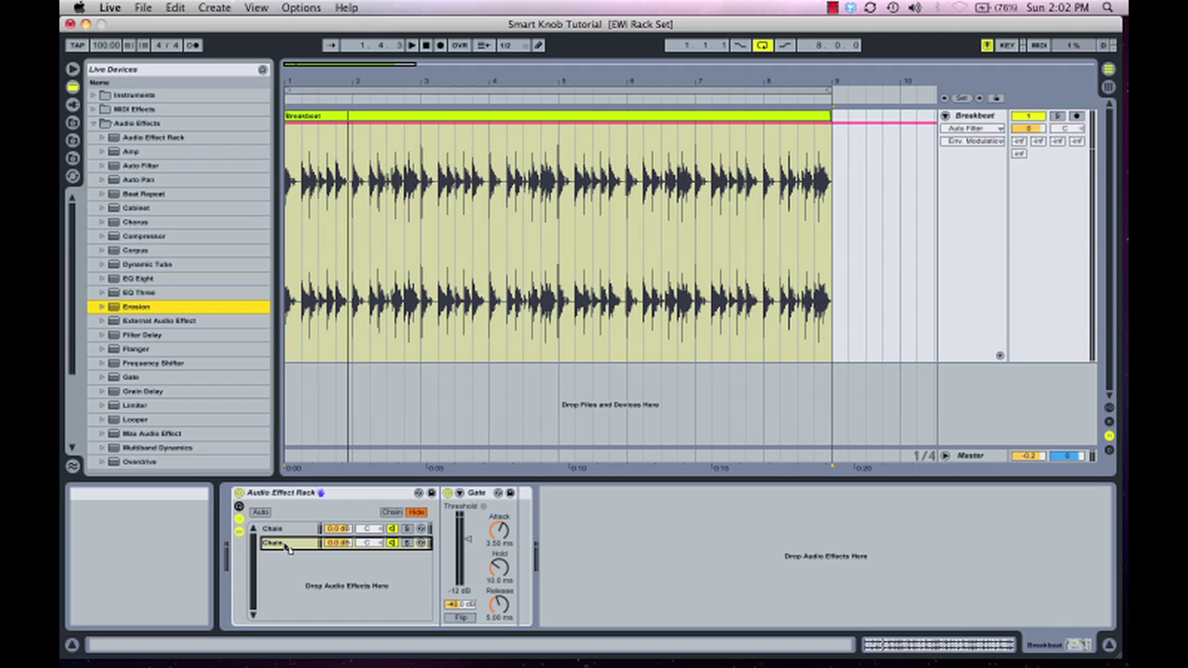
pyautogui.moveTo(286, 547); pyautogui.dragTo(287, 546)
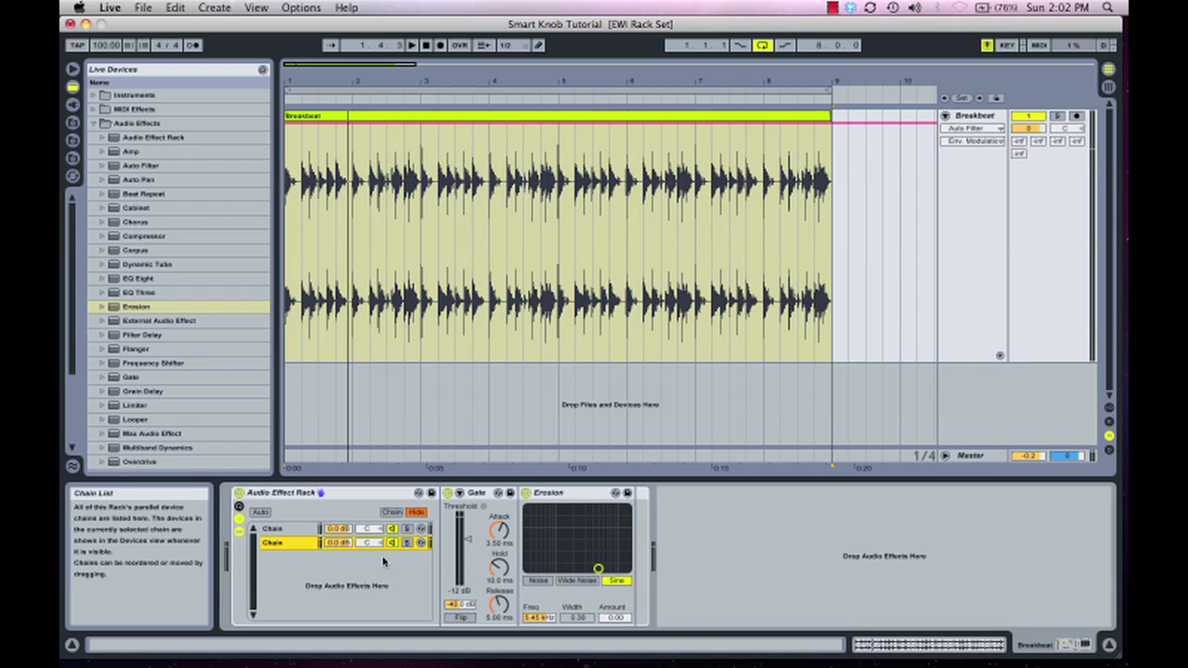
# Step: Solo the Gate and Erosion chain and lower the Gate's threshold to about -18 dB during playback
pyautogui.click(408, 543)
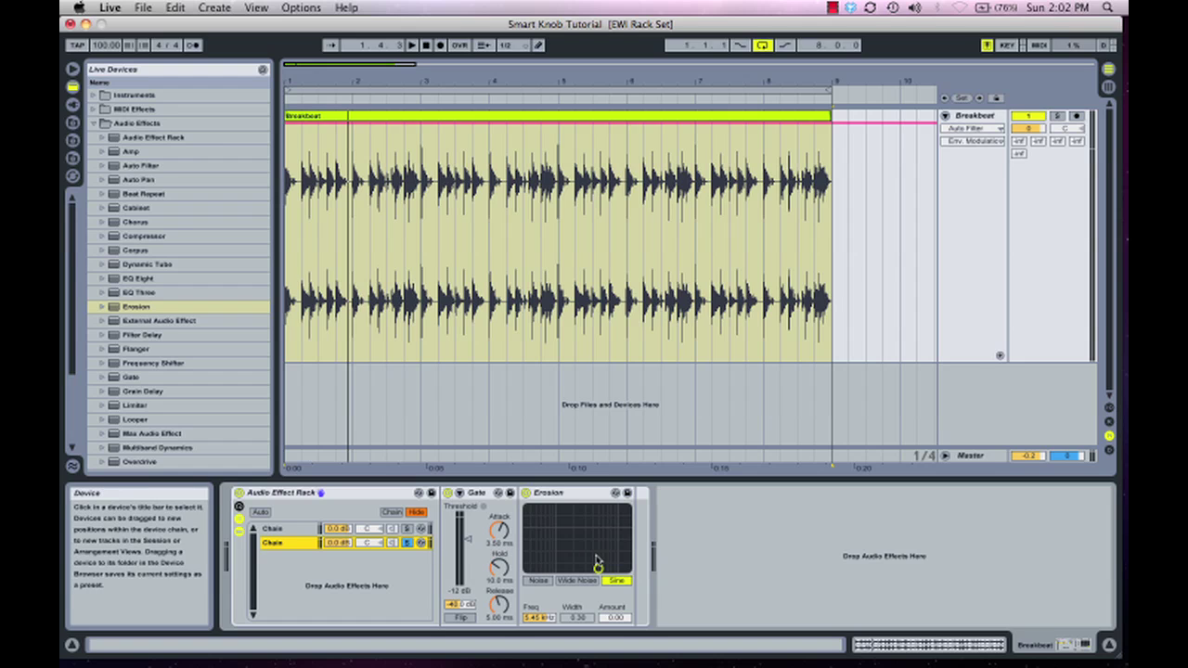
pyautogui.press('space')
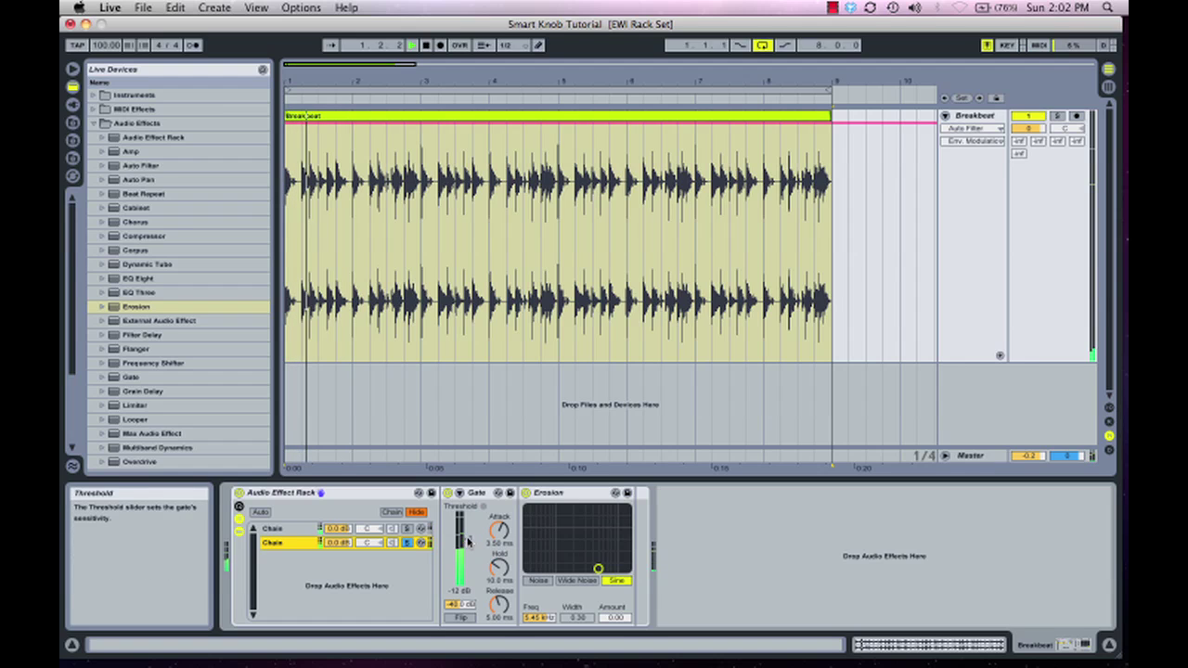
pyautogui.click(461, 540)
pyautogui.moveTo(461, 541); pyautogui.dragTo(461, 549)
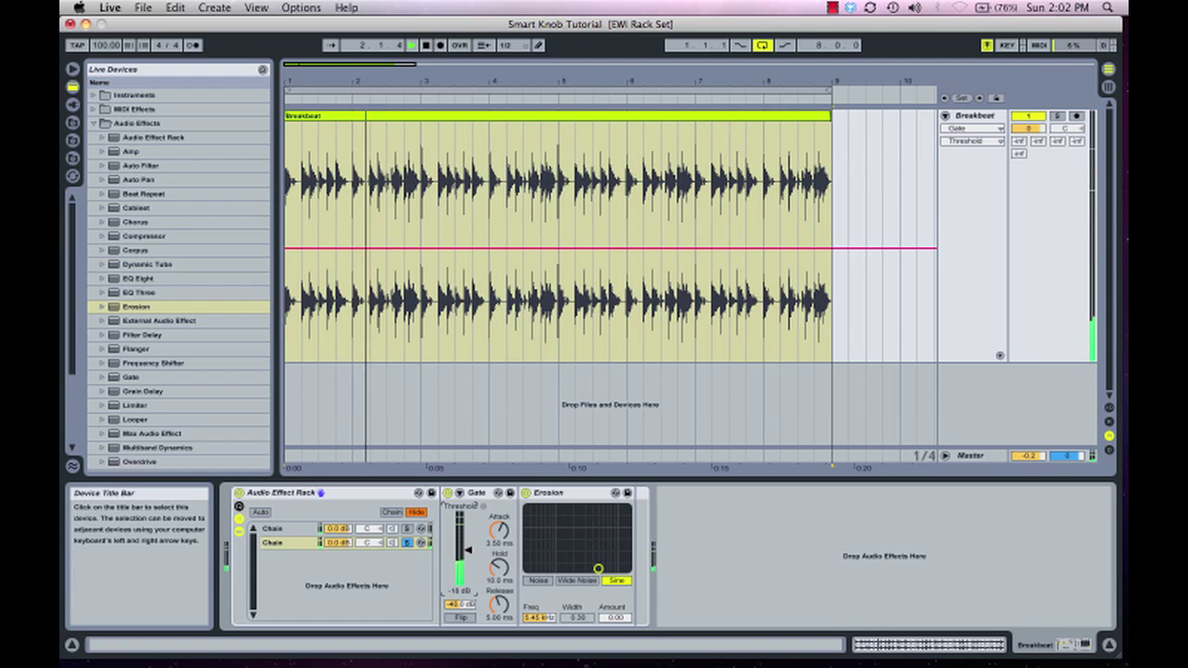
# Step: Raise Erosion's frequency and set its amount to 154, with the Gate's attack at 0.21 ms and a shorter hold
pyautogui.moveTo(597, 568); pyautogui.dragTo(609, 515)
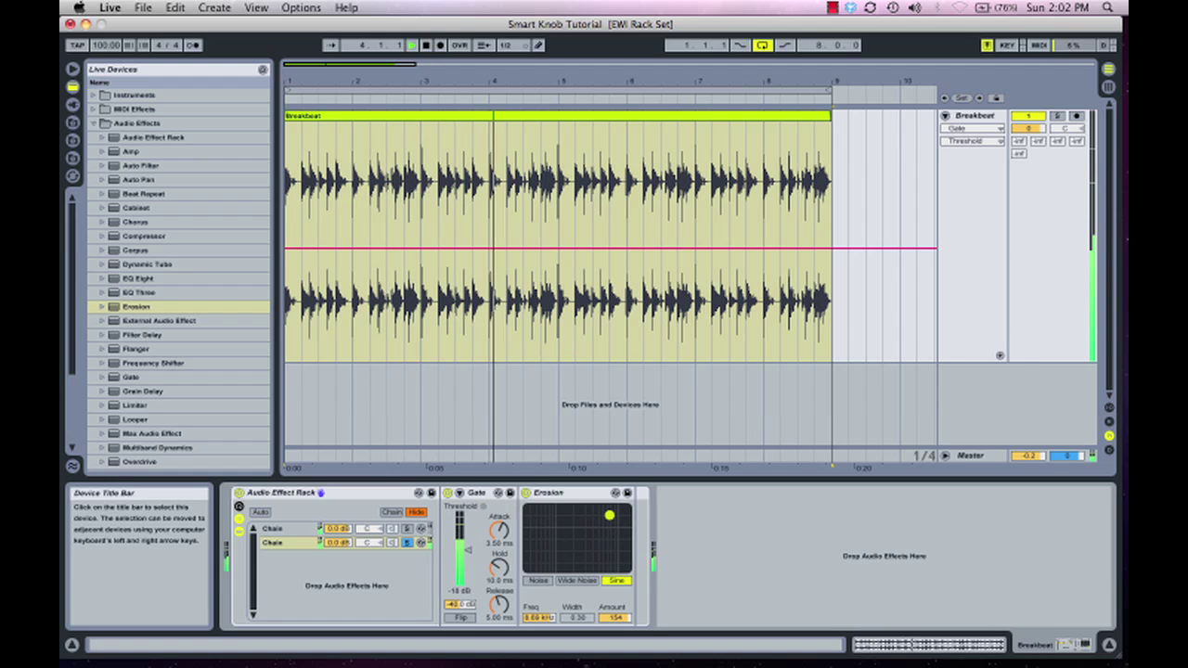
pyautogui.click(499, 530)
pyautogui.moveTo(499, 565); pyautogui.dragTo(498, 568)
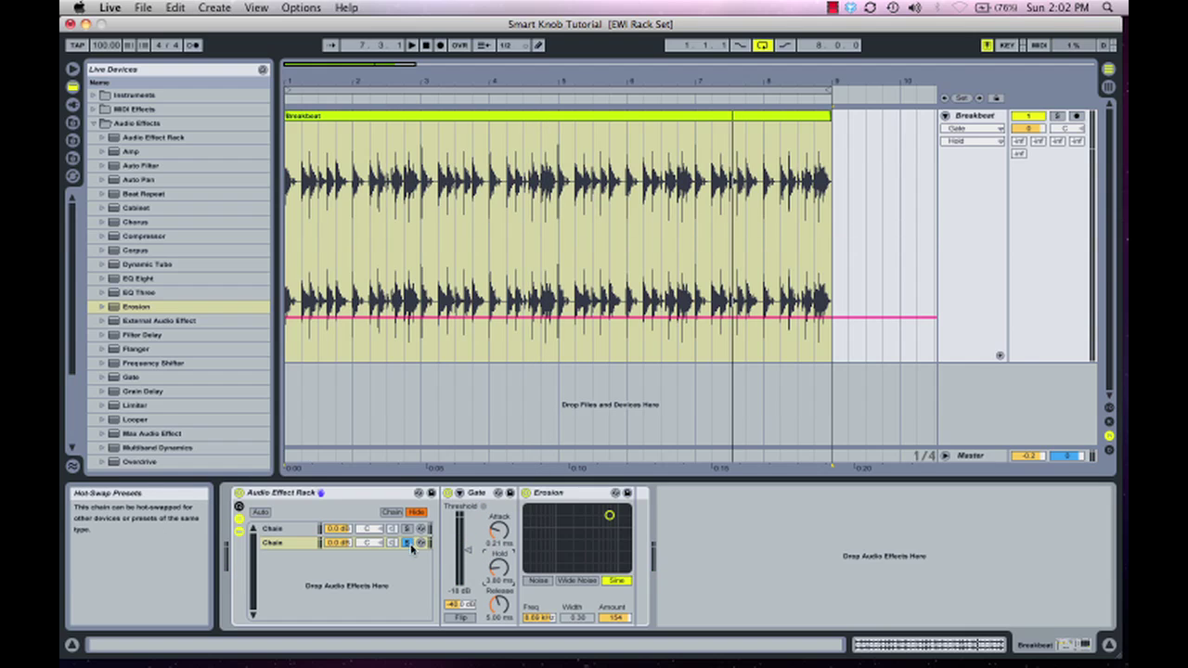
# Step: Add a Chorus as the rack's third chain, solo it, and raise its feedback to 90 % during playback
pyautogui.click(116, 223)
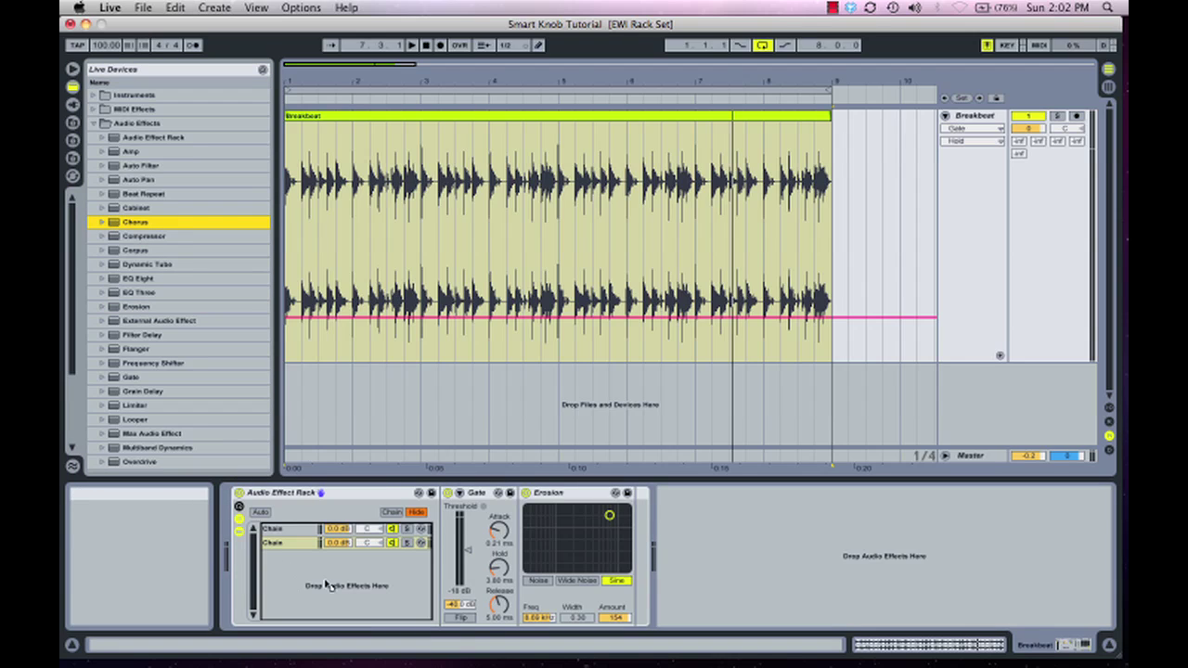
pyautogui.moveTo(324, 595)
pyautogui.mouseDown()
pyautogui.moveTo(380, 592)
pyautogui.moveTo(313, 582)
pyautogui.mouseUp()
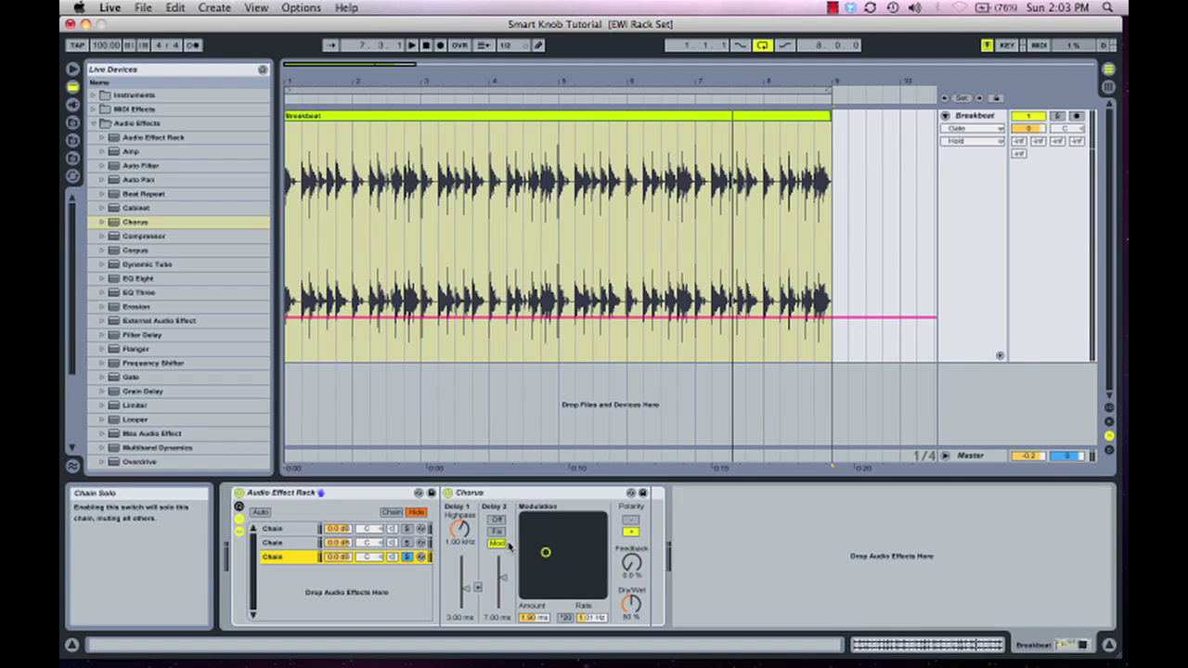
pyautogui.press('space')
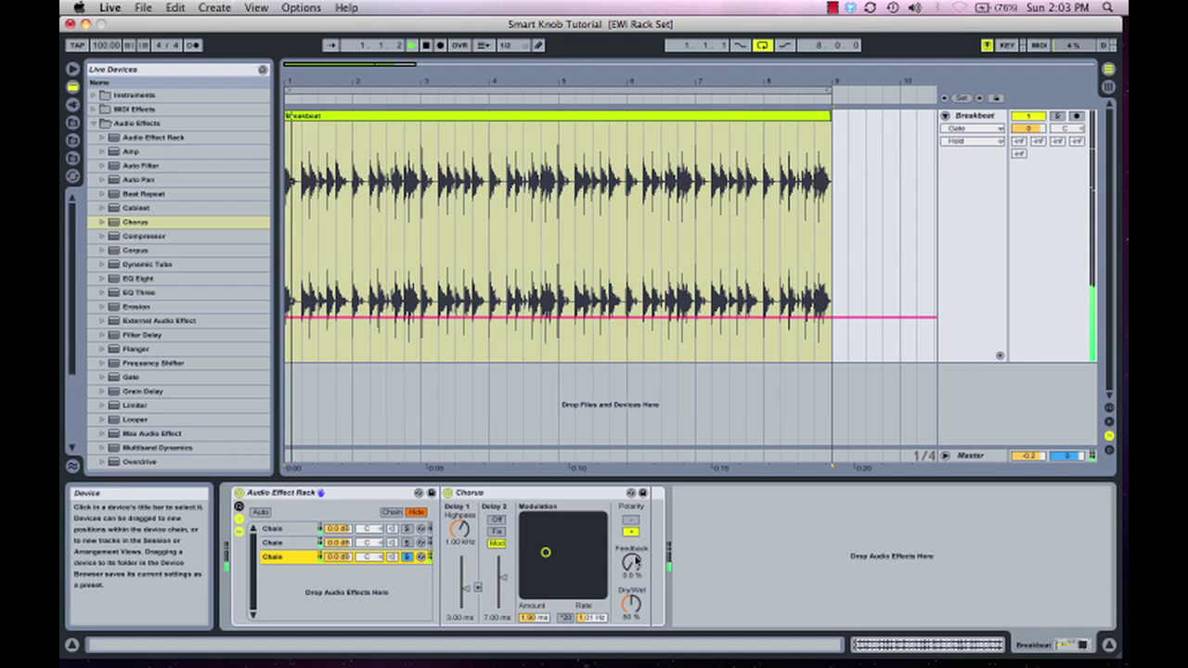
pyautogui.moveTo(631, 563); pyautogui.dragTo(631, 472)
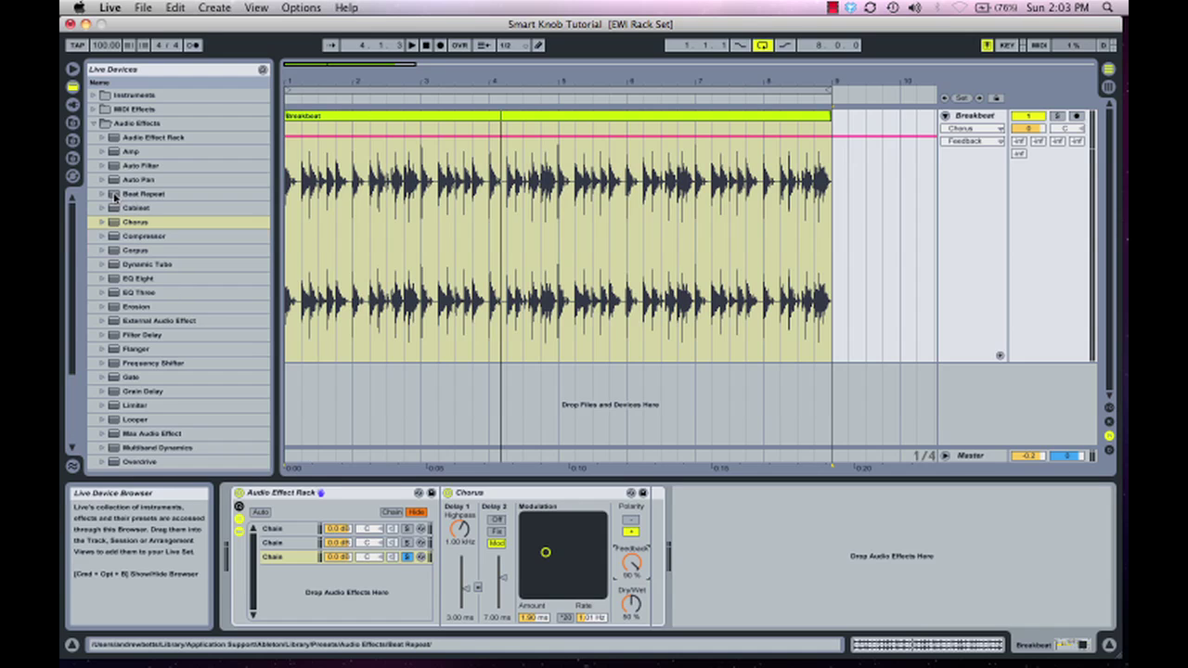
# Step: Add a Beat Repeat as the rack's fourth chain
pyautogui.moveTo(114, 196); pyautogui.dragTo(294, 574)
pyautogui.moveTo(298, 598); pyautogui.dragTo(299, 598)
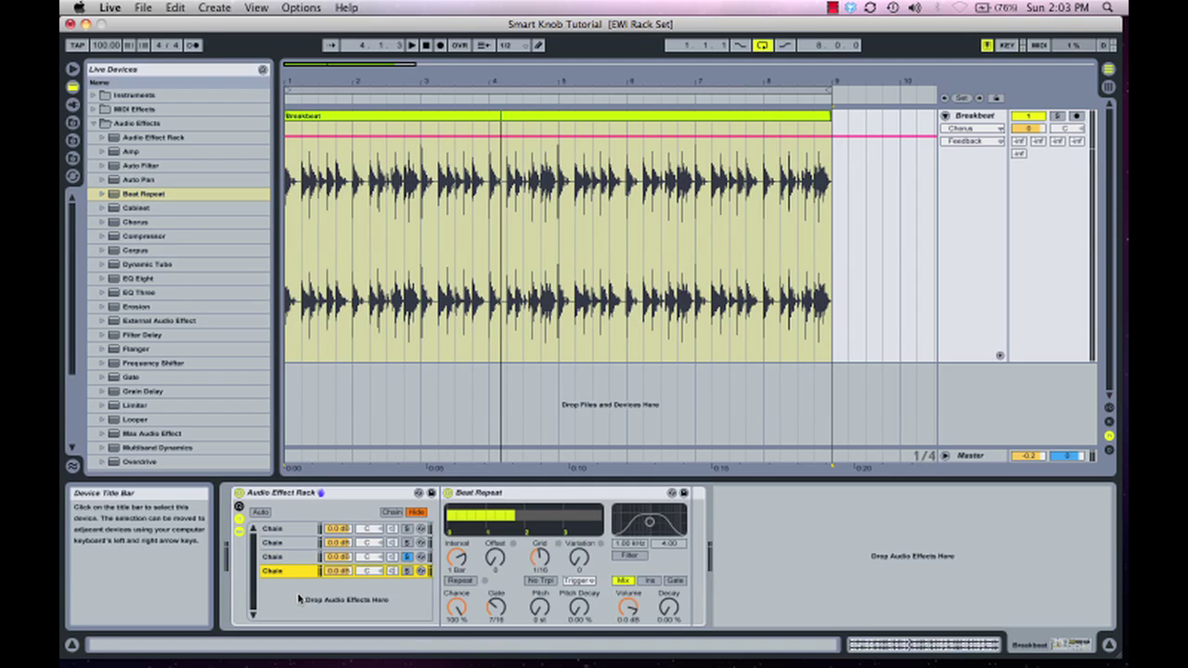
# Step: Solo the Beat Repeat chain and add a Redux after Beat Repeat, using soft downsampling at about 7.8
pyautogui.click(406, 571)
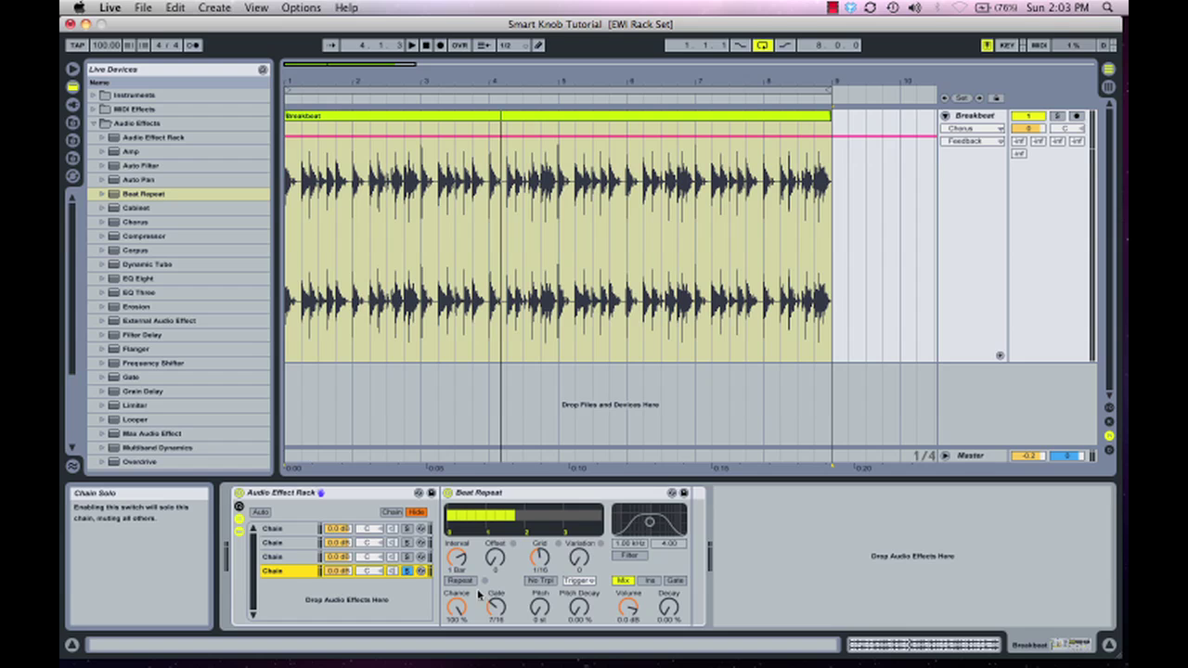
pyautogui.scroll(-5, 161, 365)
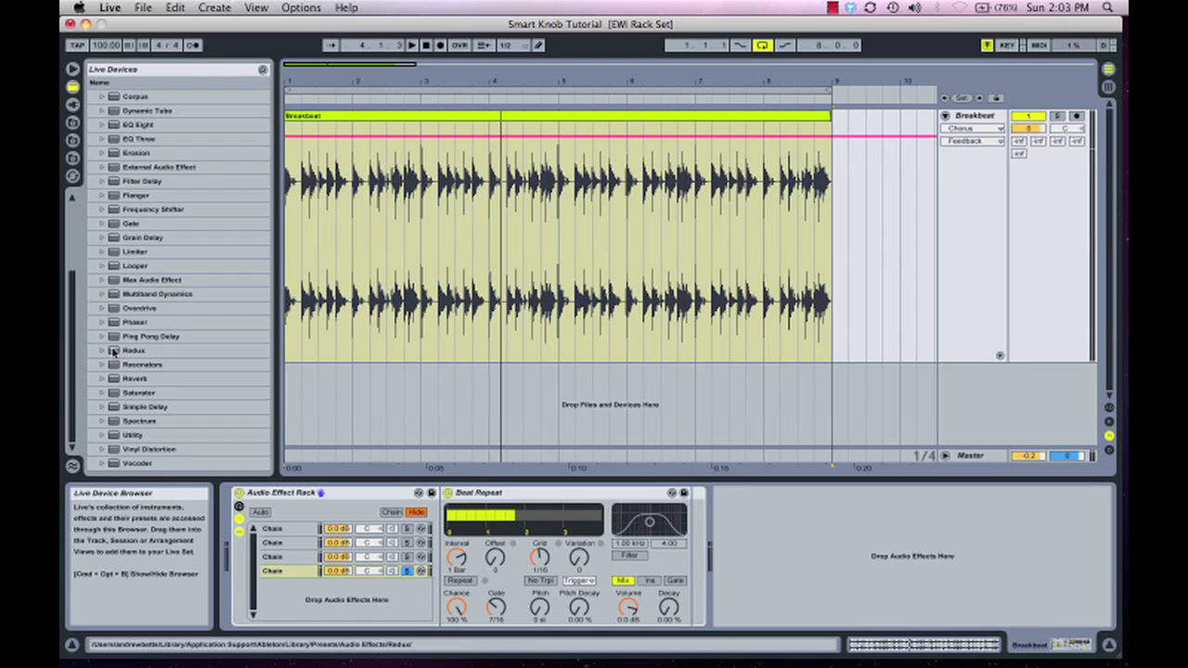
pyautogui.moveTo(113, 351); pyautogui.dragTo(284, 574)
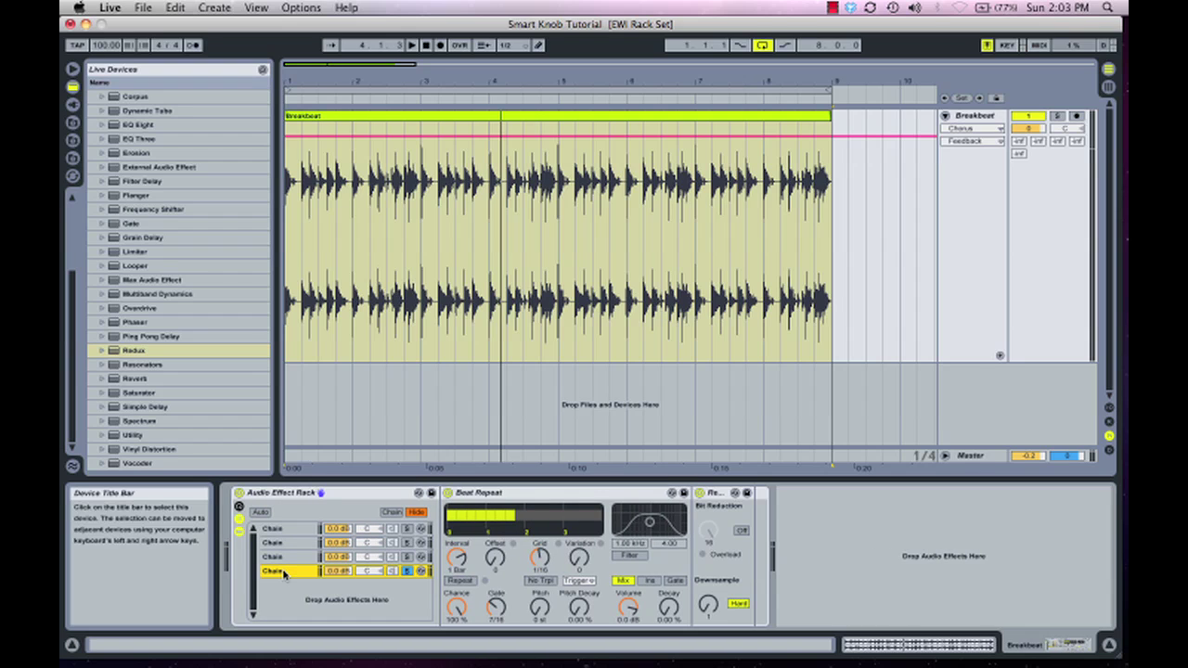
pyautogui.click(737, 604)
pyautogui.moveTo(708, 604); pyautogui.dragTo(708, 577)
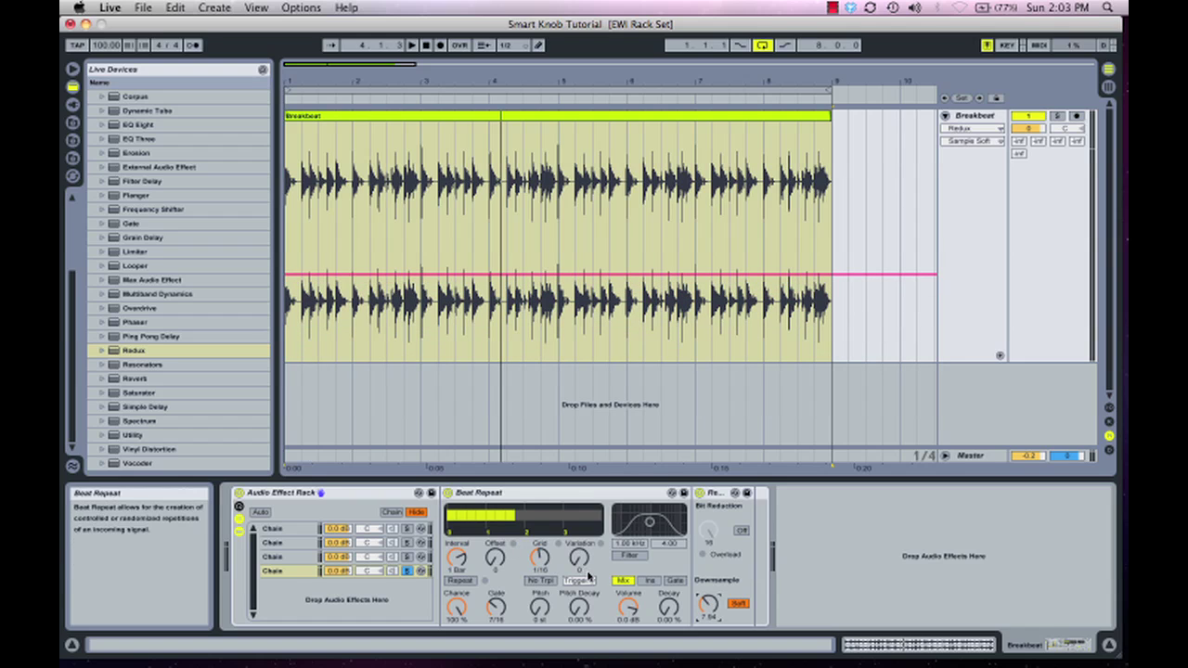
# Step: Set Beat Repeat's interval to 1/8 while the breakbeat loop plays
pyautogui.press('space')
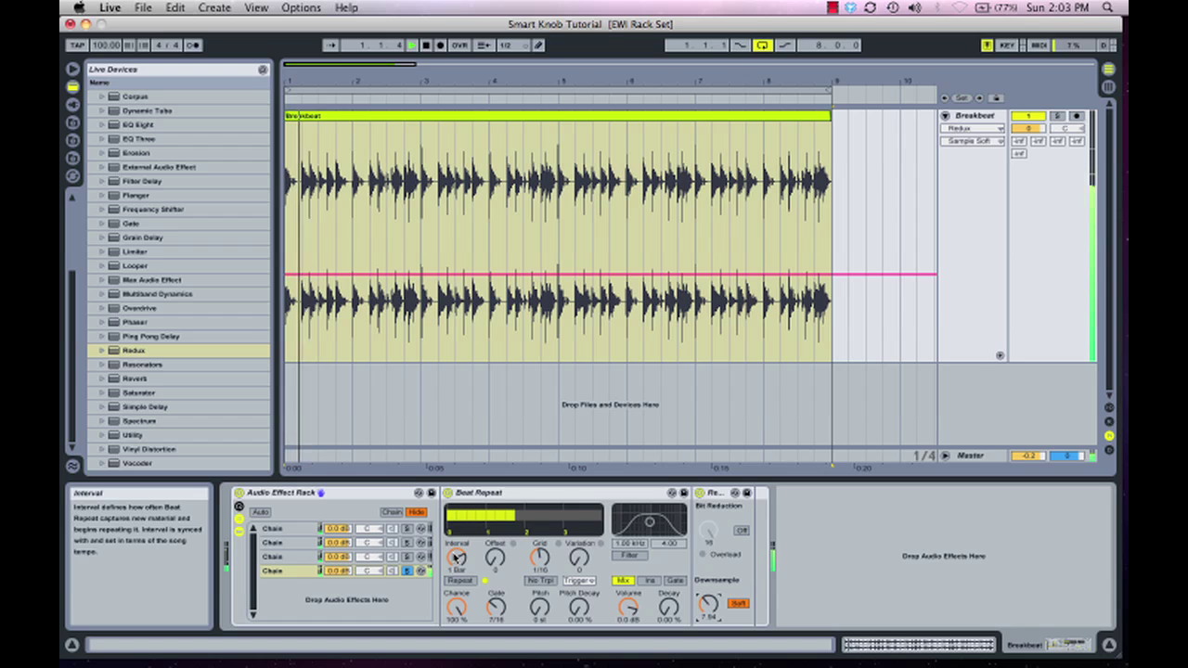
pyautogui.moveTo(457, 558); pyautogui.dragTo(471, 584)
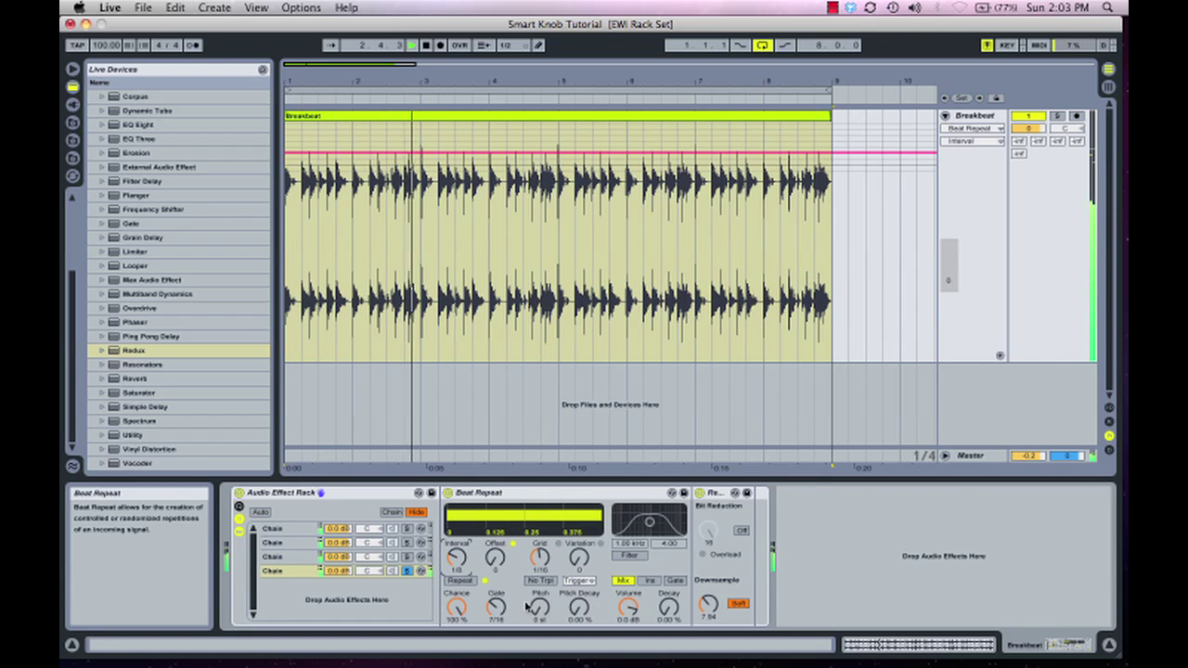
pyautogui.click(495, 607)
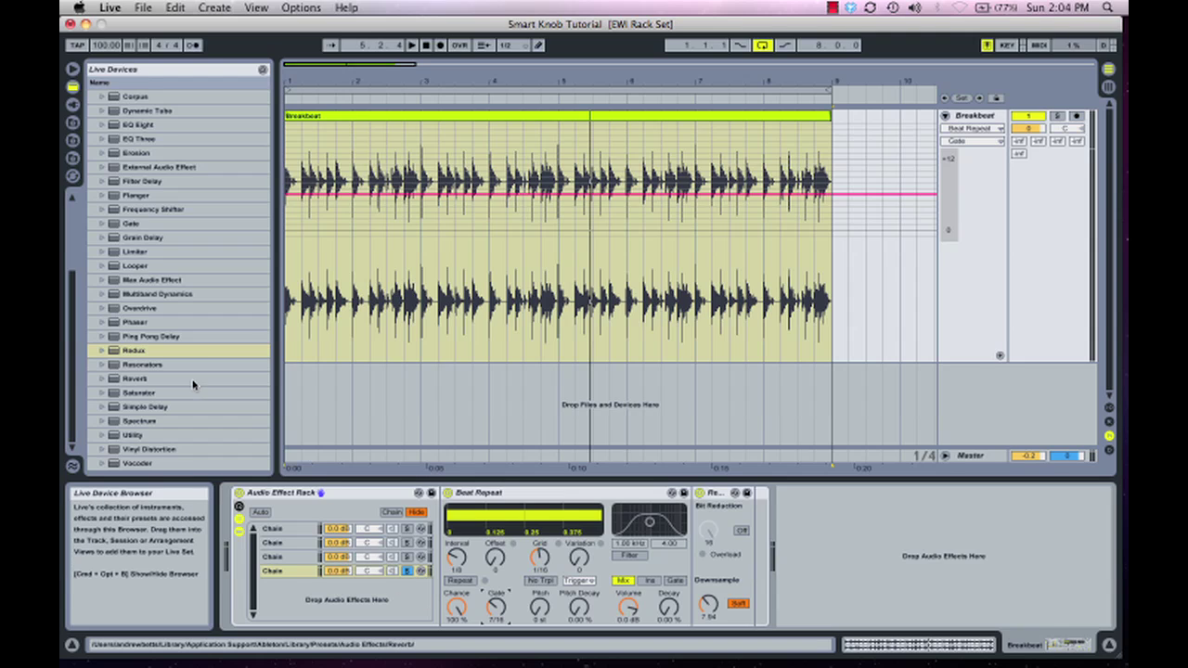
# Step: Add a Ping Pong Delay as the rack's fifth chain, solo it, and set its dry/wet to 57 % during playback
pyautogui.moveTo(112, 338); pyautogui.dragTo(296, 605)
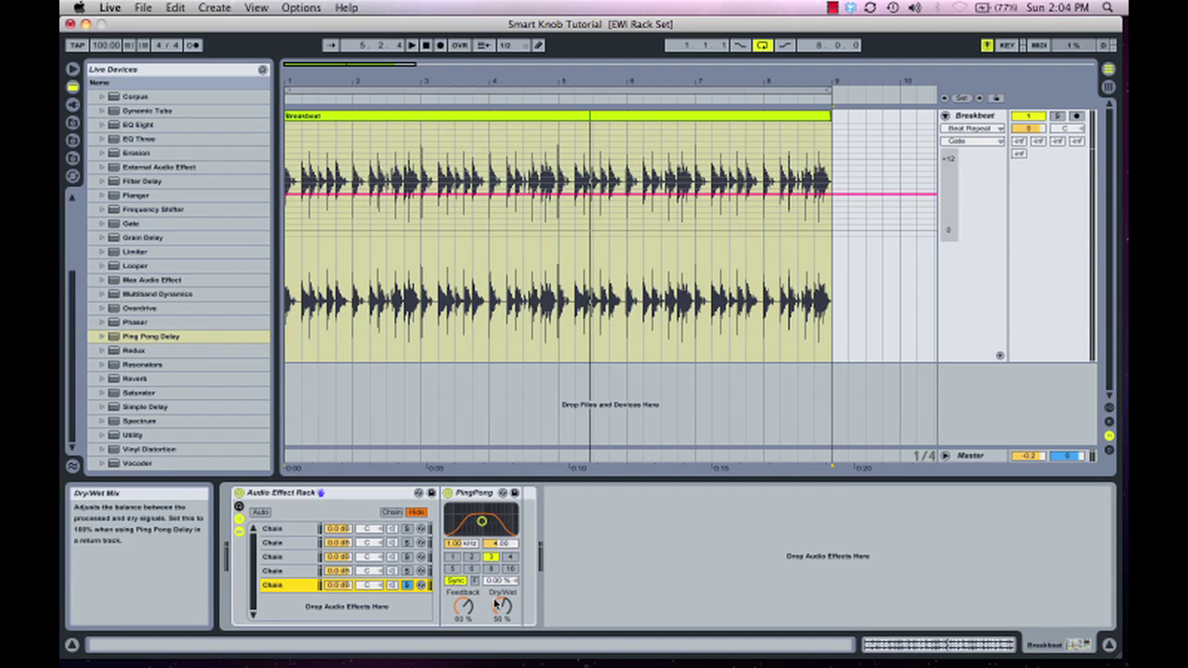
pyautogui.press('space')
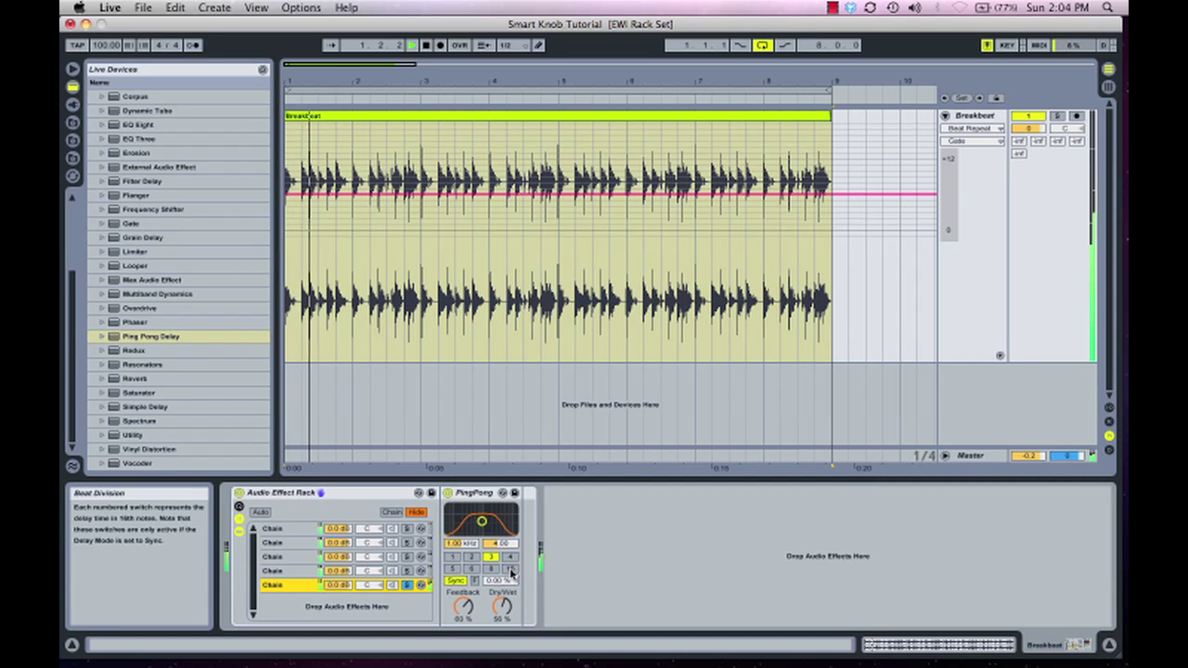
pyautogui.click(502, 606)
pyautogui.moveTo(502, 606); pyautogui.dragTo(489, 615)
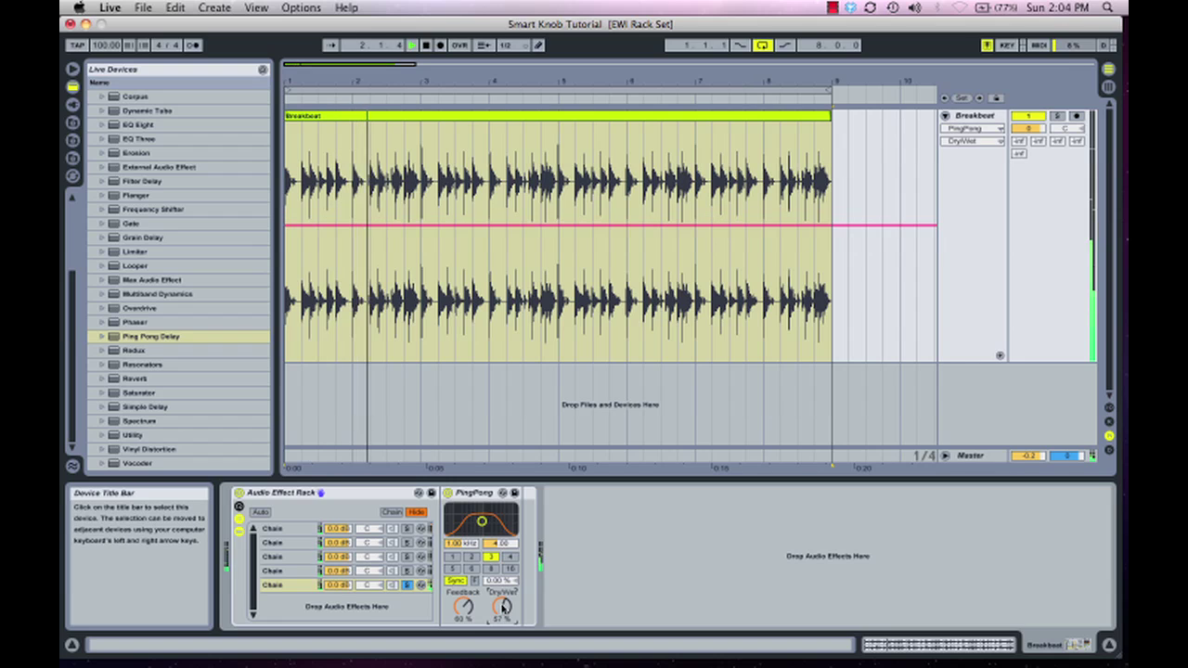